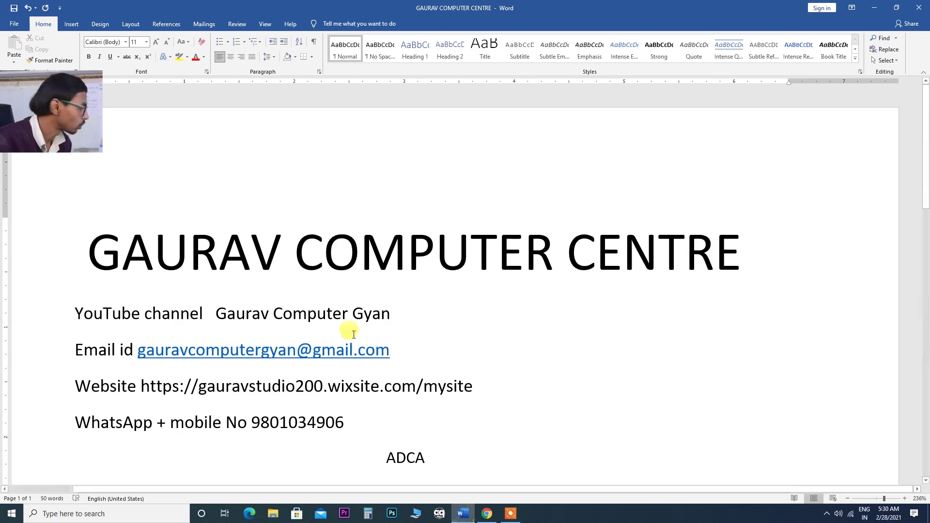
Highlight the YouTube channel name, the website line and the ADCA heading one at a time
scroll(372, 211, "down", 2)
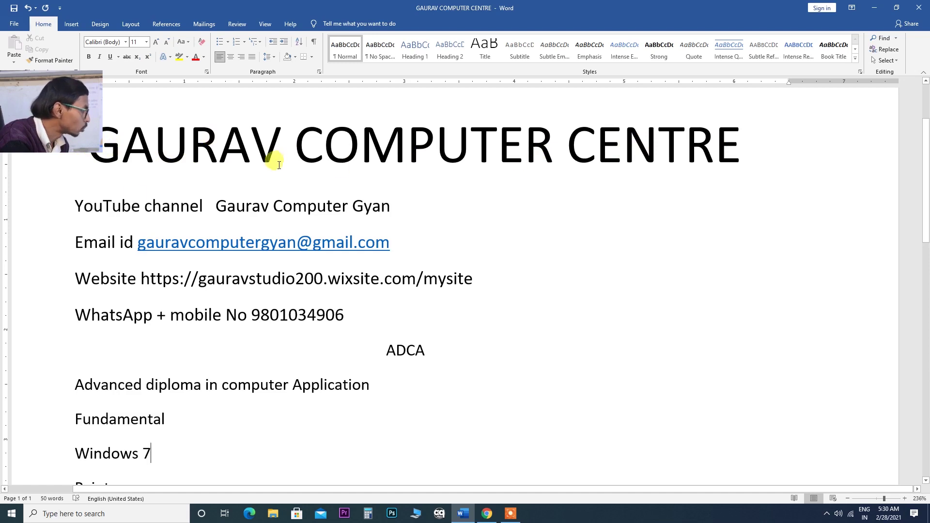
left_click_drag(71, 206, 381, 213)
left_click(467, 232)
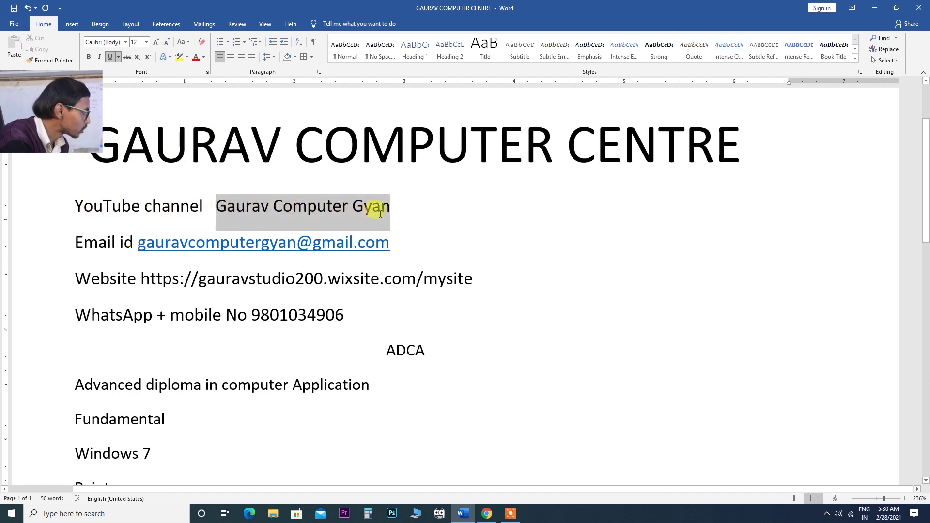
left_click(484, 223)
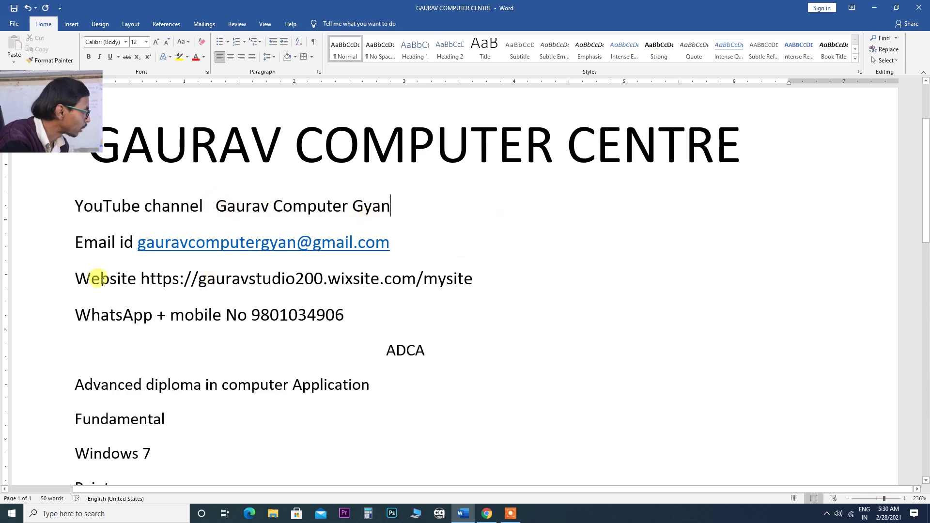
scroll(97, 271, "down", 2)
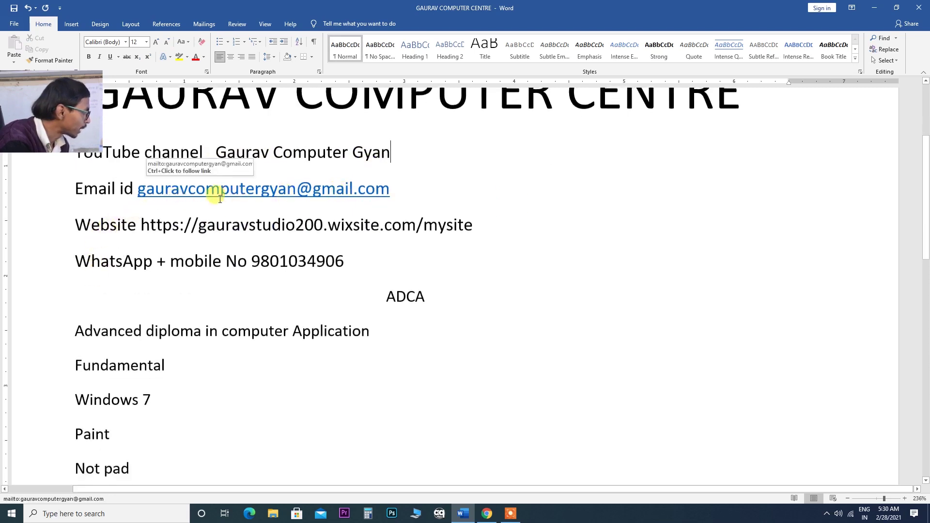
mouse_move(75, 225)
left_mouse_down()
mouse_move(428, 235)
mouse_move(467, 224)
left_mouse_up()
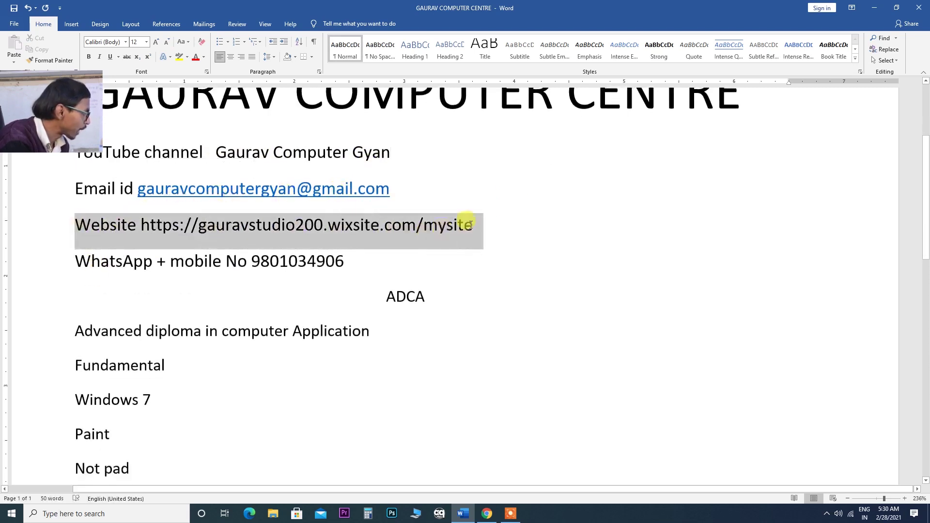
left_click(208, 264)
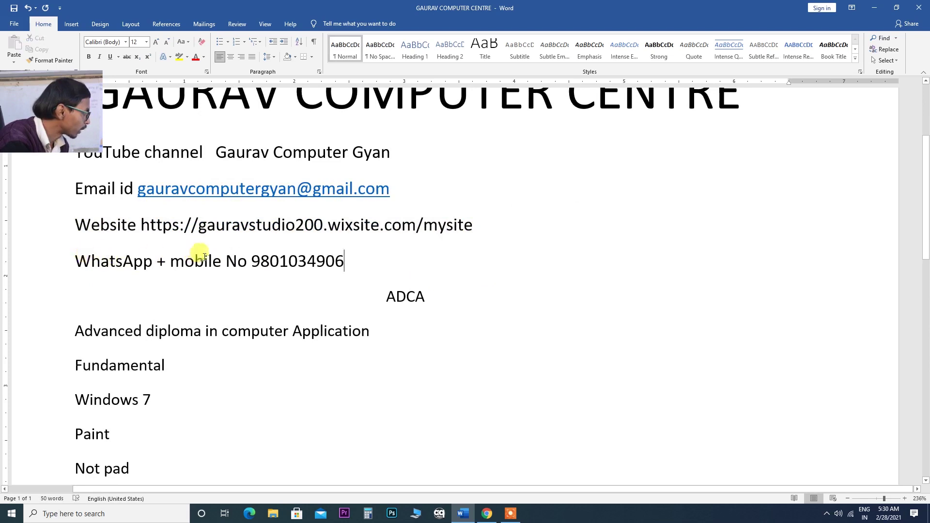
scroll(310, 260, "down", 4)
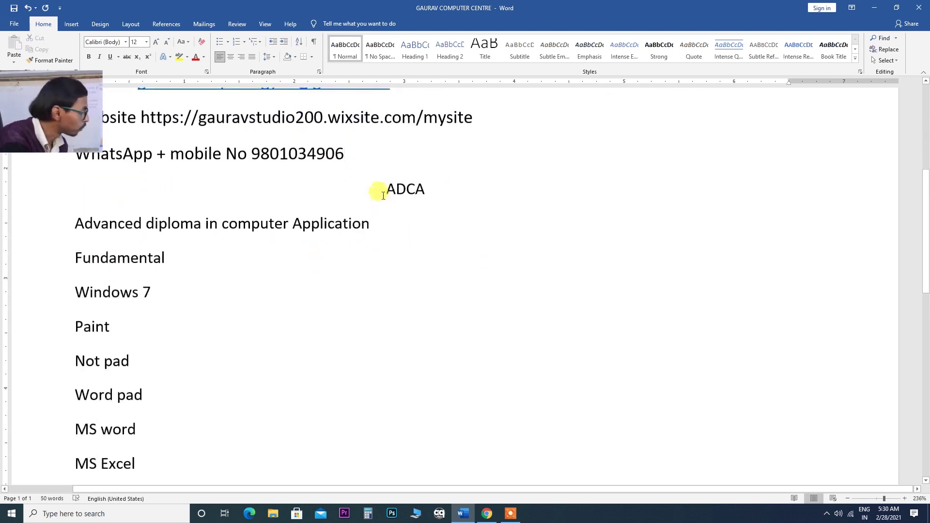
left_click_drag(386, 189, 425, 190)
left_click(498, 227)
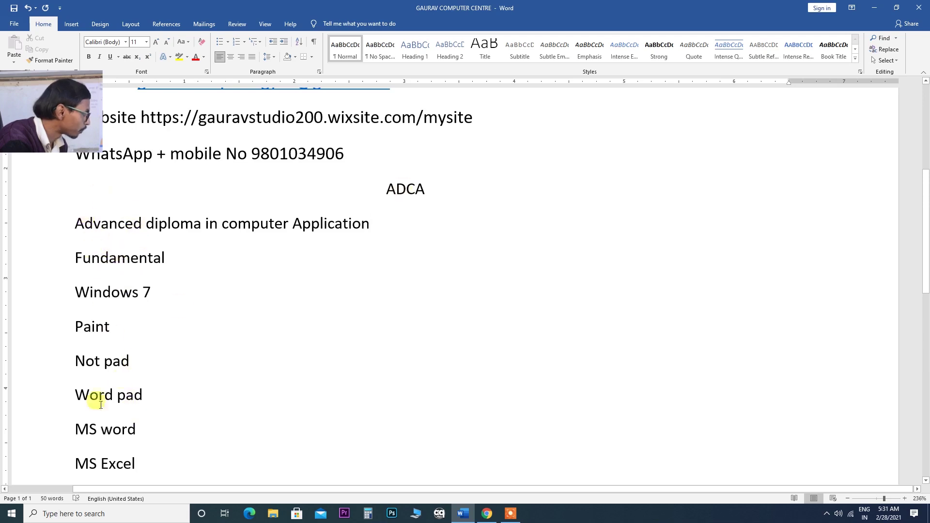
Scroll down the course list and highlight the word Fundamental
scroll(96, 395, "down", 4)
scroll(109, 385, "down", 1)
scroll(123, 385, "down", 1)
scroll(121, 383, "up", 2)
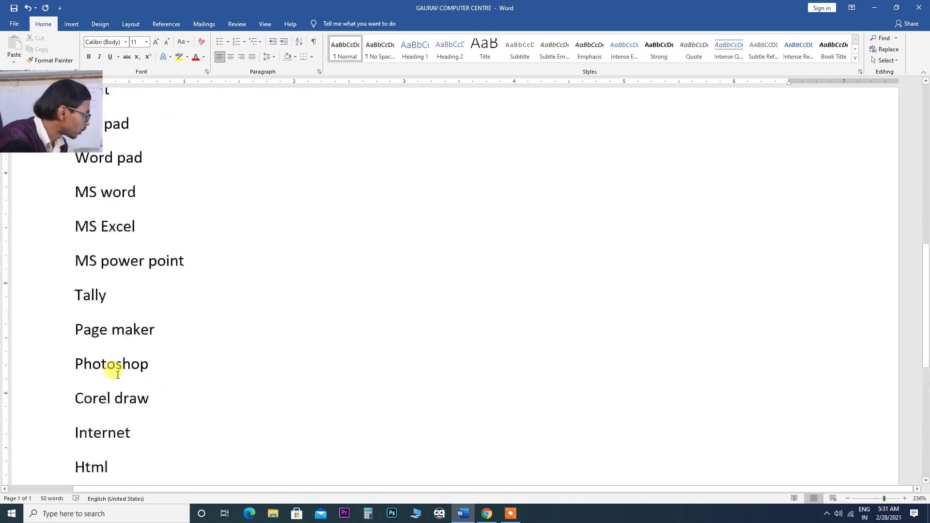
scroll(119, 339, "up", 3)
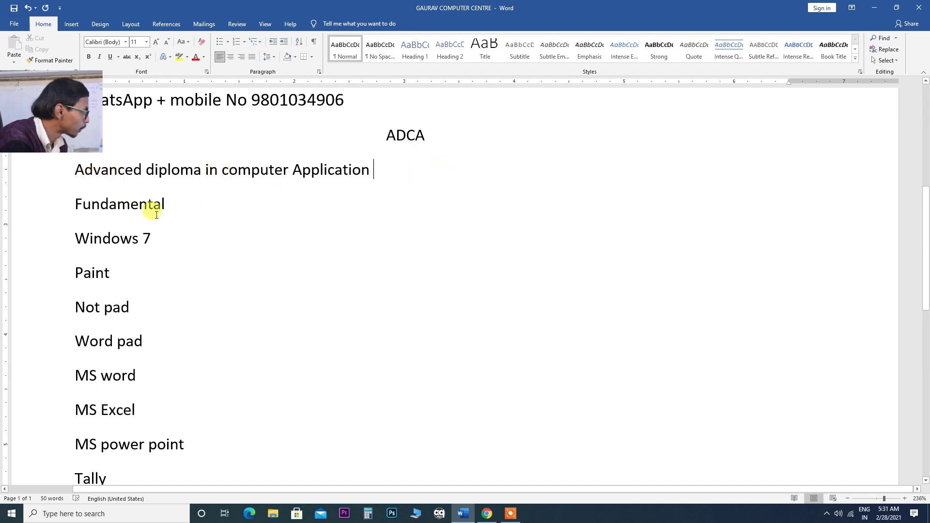
scroll(151, 213, "down", 1)
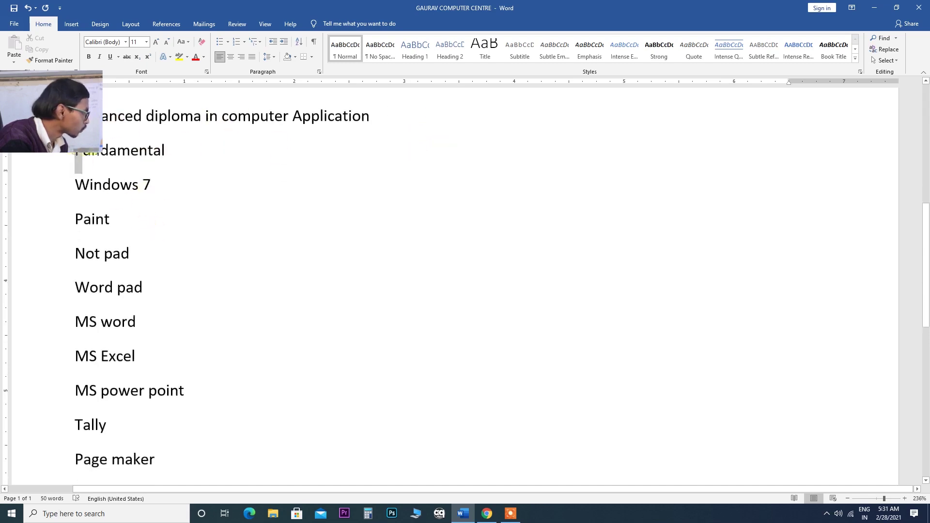
left_click_drag(75, 153, 171, 151)
left_click(201, 224)
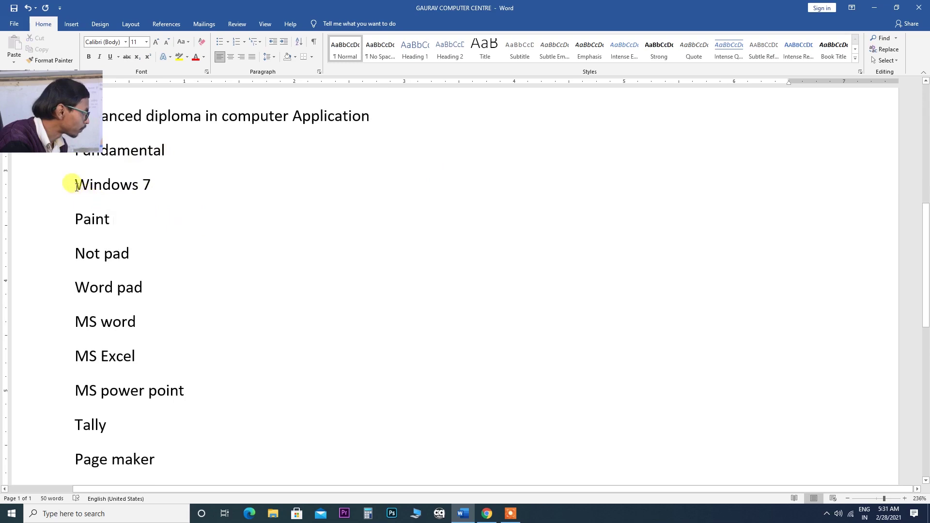
Change the course entry Windows 7 to Windows 10
left_click_drag(74, 184, 150, 187)
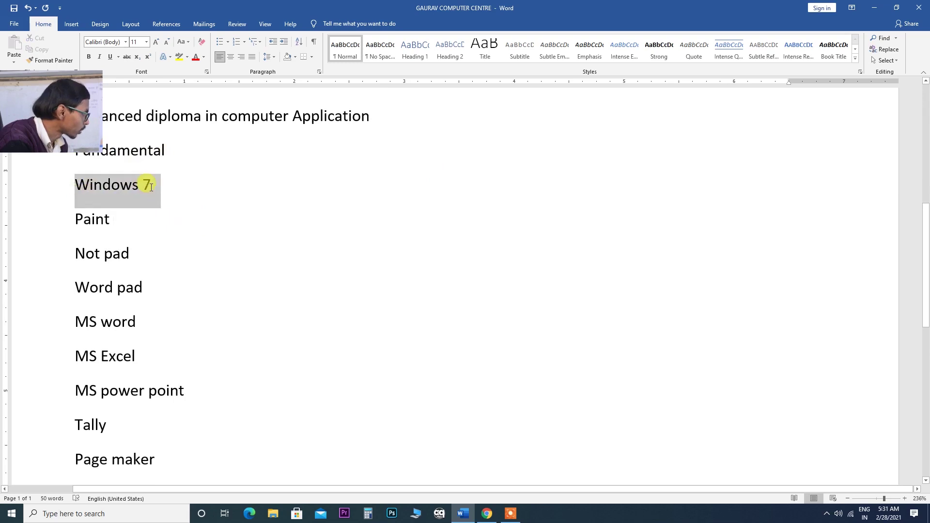
left_click(209, 210)
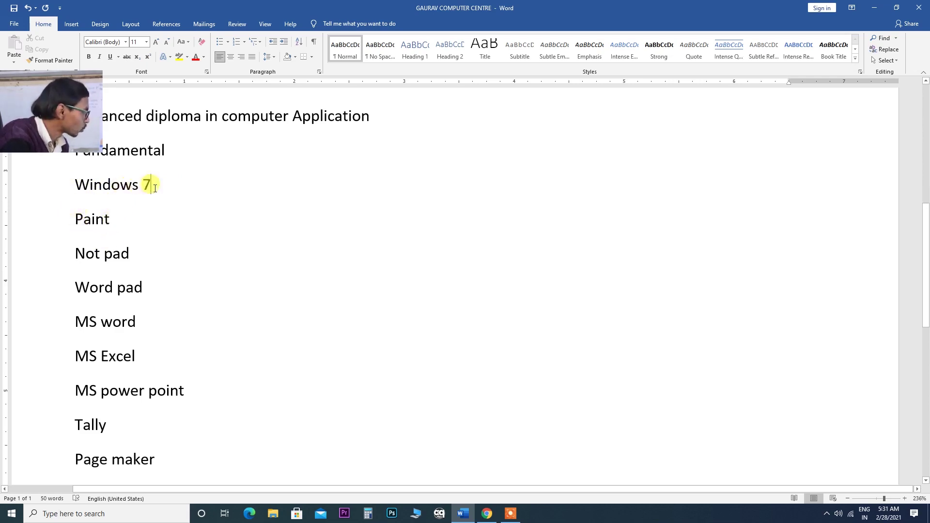
key("BackSpace")
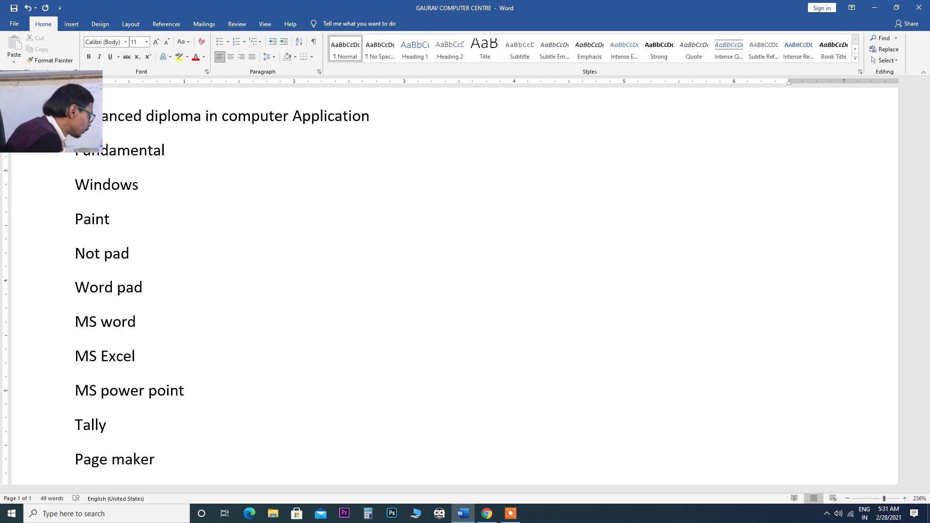
type(" 10")
left_click(161, 223)
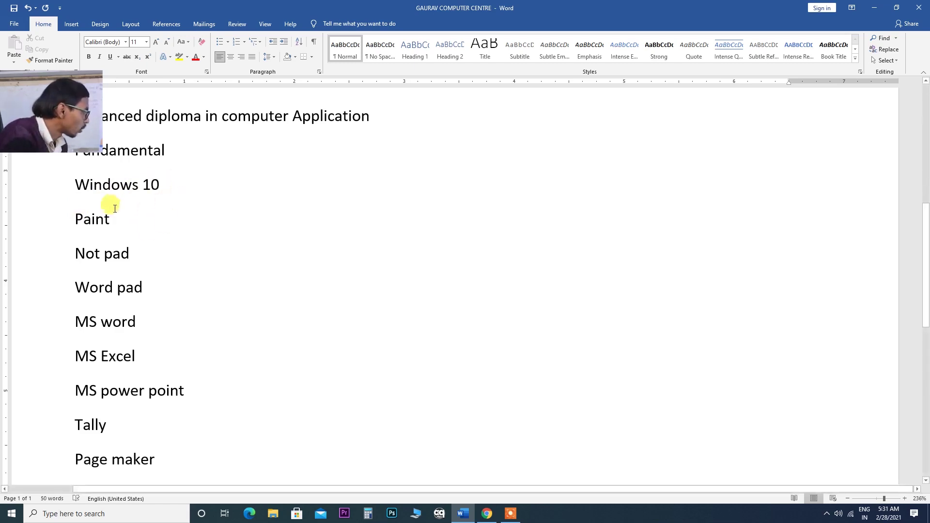
Scroll up and down through the revised course list to review it
scroll(117, 206, "down", 1)
scroll(117, 205, "down", 2)
scroll(129, 177, "up", 2)
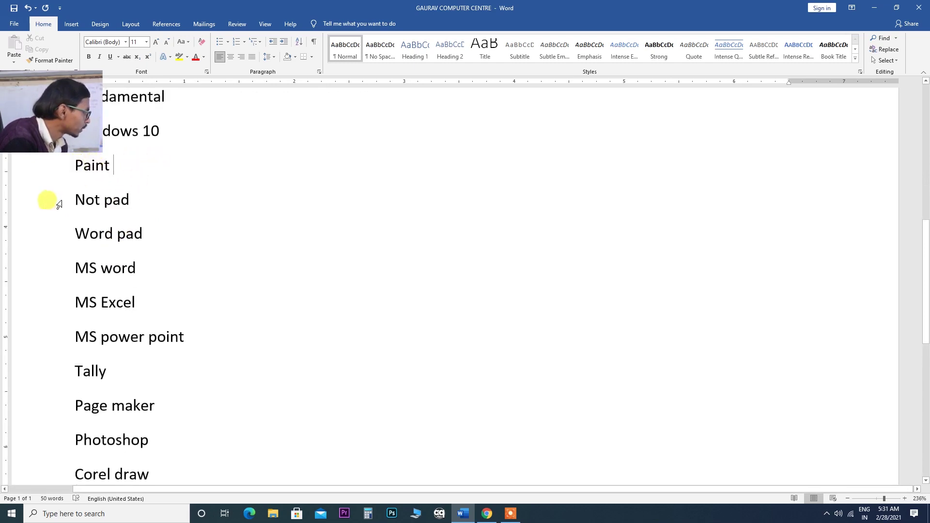
scroll(102, 266, "down", 1)
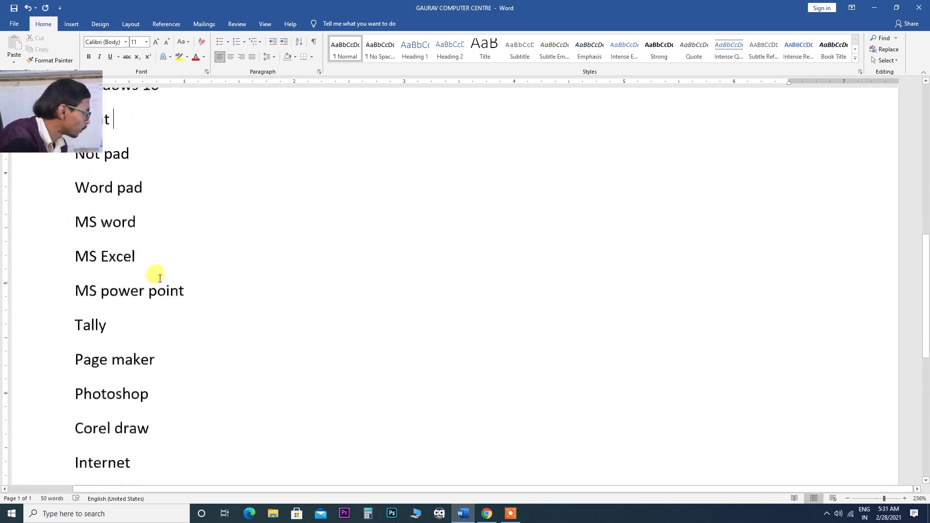
scroll(174, 245, "down", 1)
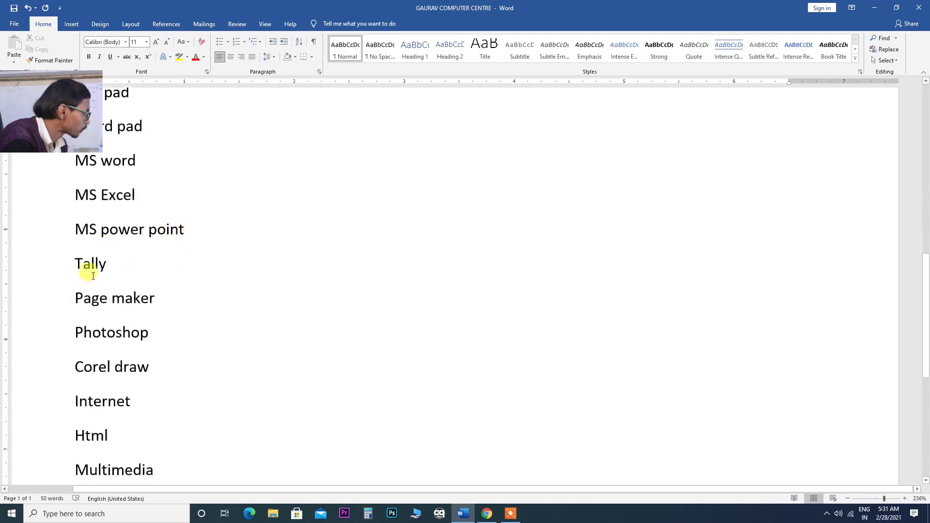
scroll(103, 328, "down", 1)
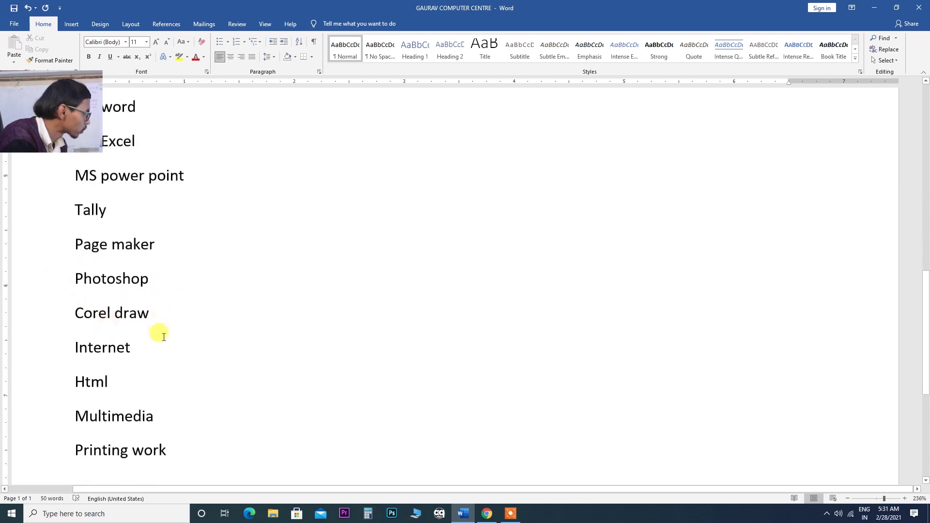
scroll(138, 343, "down", 1)
scroll(120, 355, "down", 1)
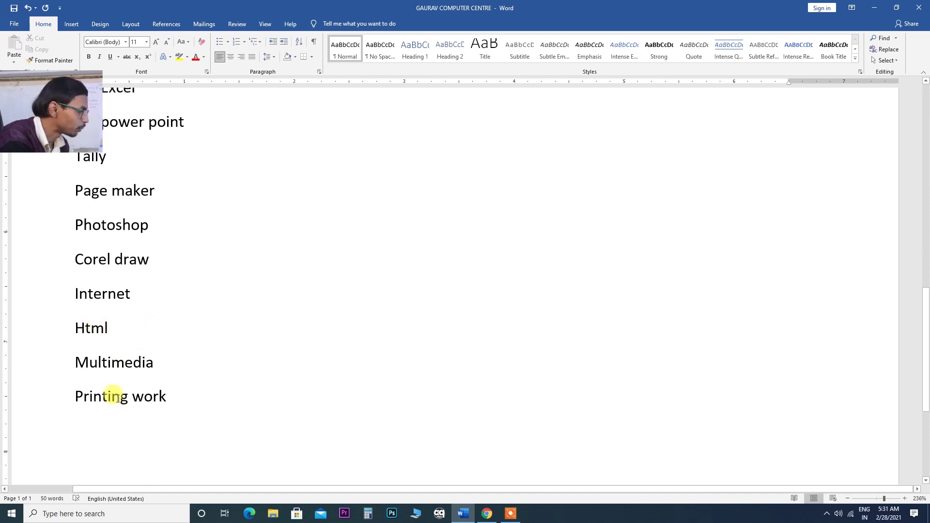
scroll(159, 252, "up", 4)
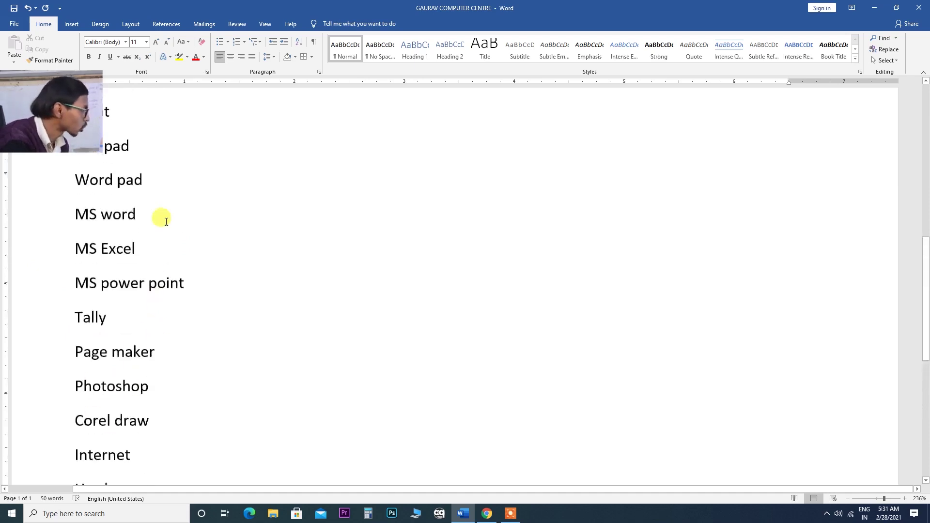
scroll(167, 222, "up", 4)
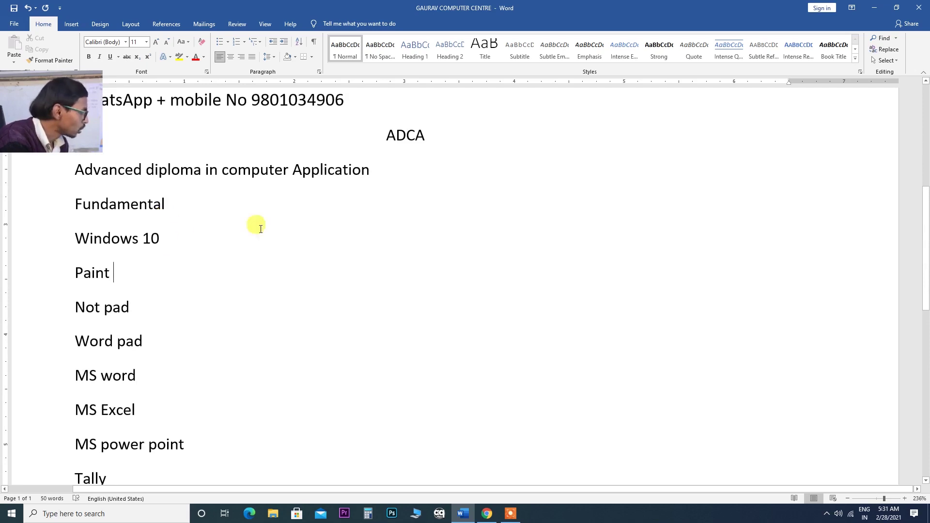
scroll(320, 204, "up", 1)
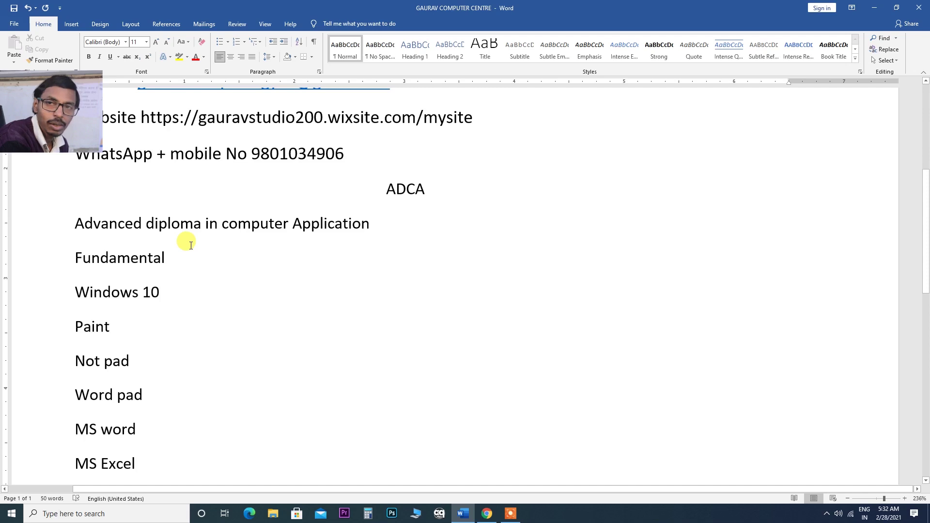
scroll(202, 241, "down", 2)
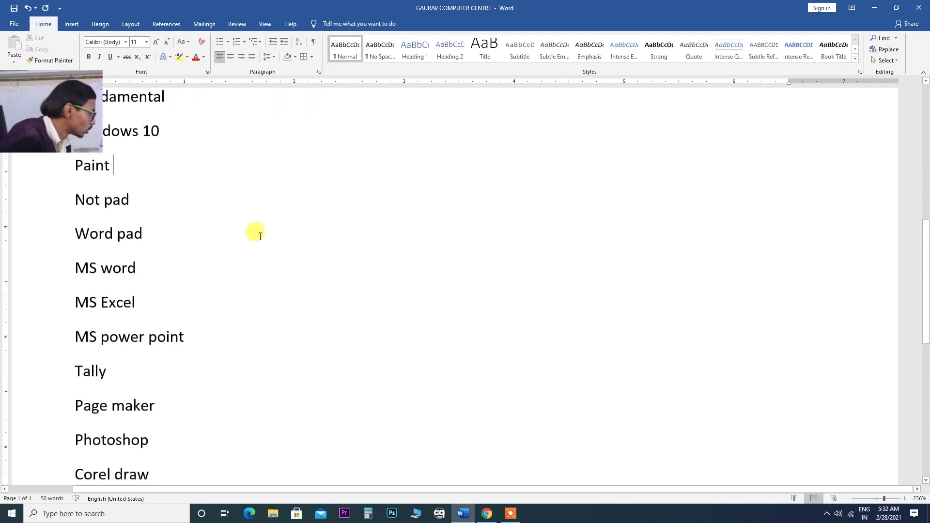
scroll(254, 233, "down", 2)
scroll(252, 238, "up", 1)
scroll(249, 240, "up", 1)
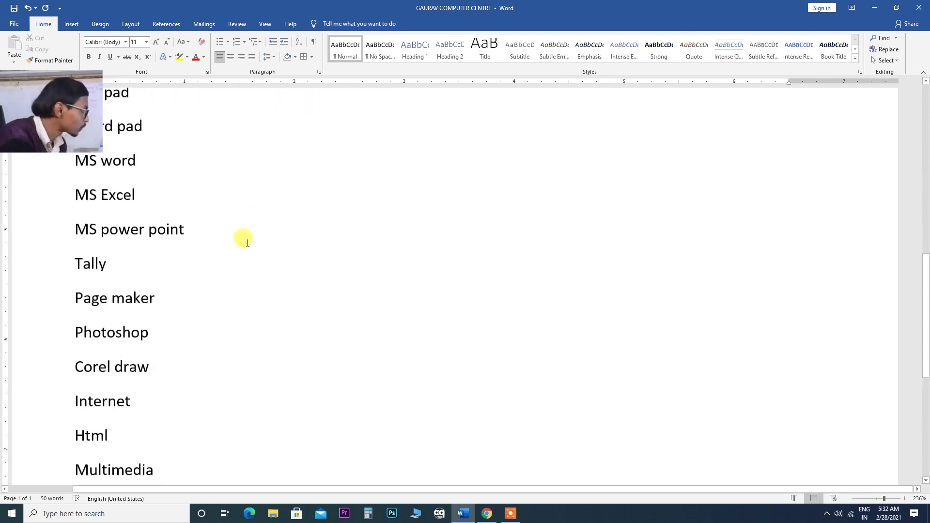
scroll(246, 242, "up", 2)
scroll(246, 242, "up", 1)
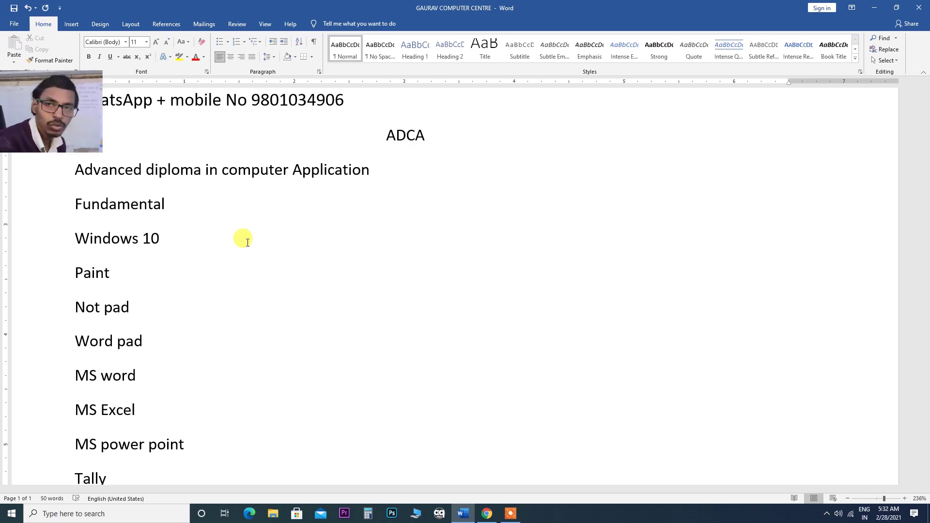
scroll(245, 218, "up", 3)
scroll(240, 194, "up", 3)
scroll(241, 194, "down", 2)
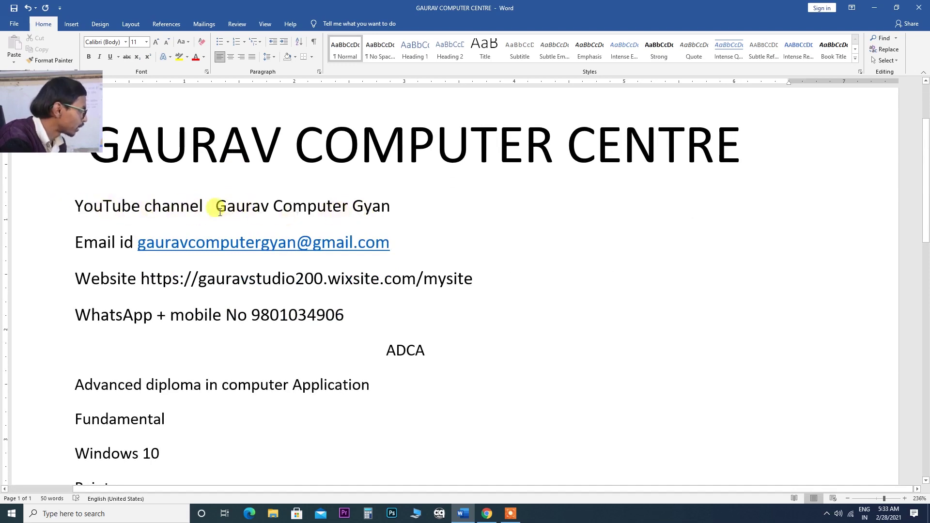
Highlight the channel name on the first line, then switch to the YouTube channel in Chrome
left_click_drag(218, 206, 392, 206)
left_click(456, 251)
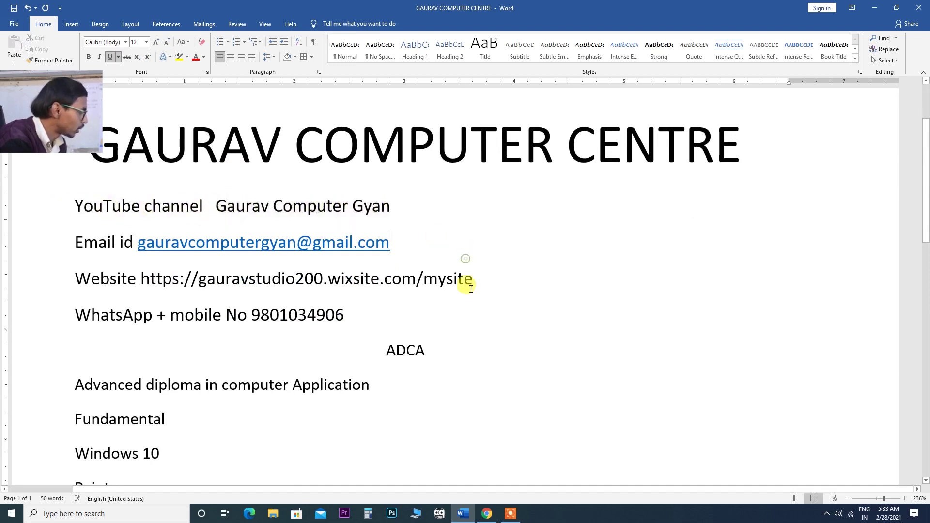
left_click(486, 513)
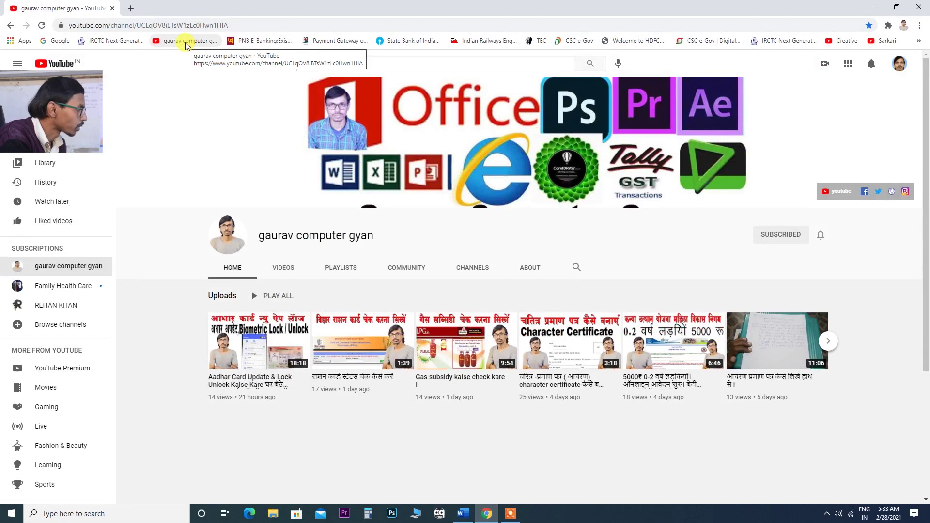
Search YouTube for 'gaurav computer gyan' and open the channel
left_click(175, 45)
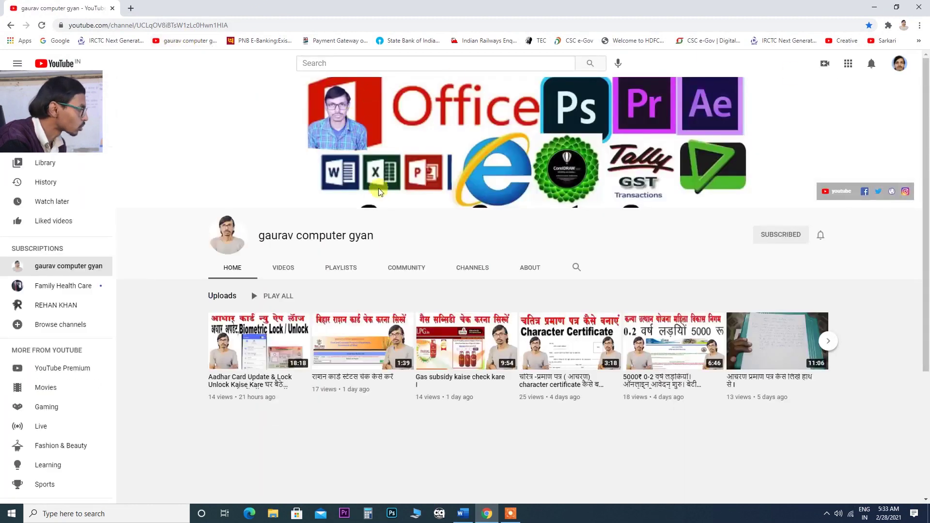
left_click(320, 64)
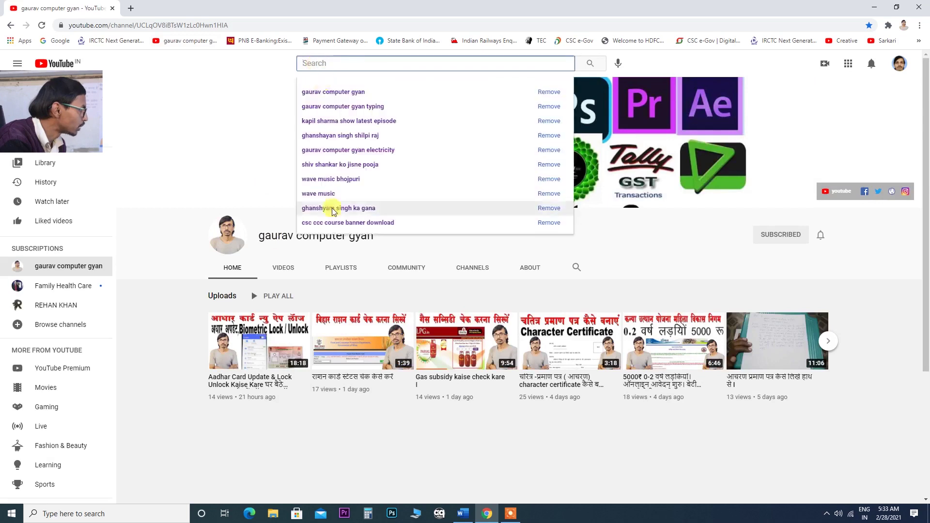
left_click(318, 93)
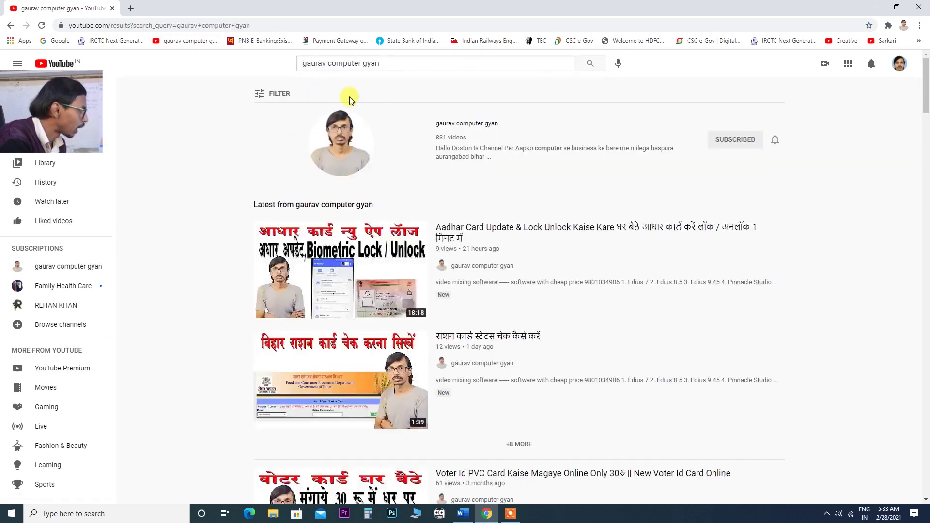
left_click(352, 142)
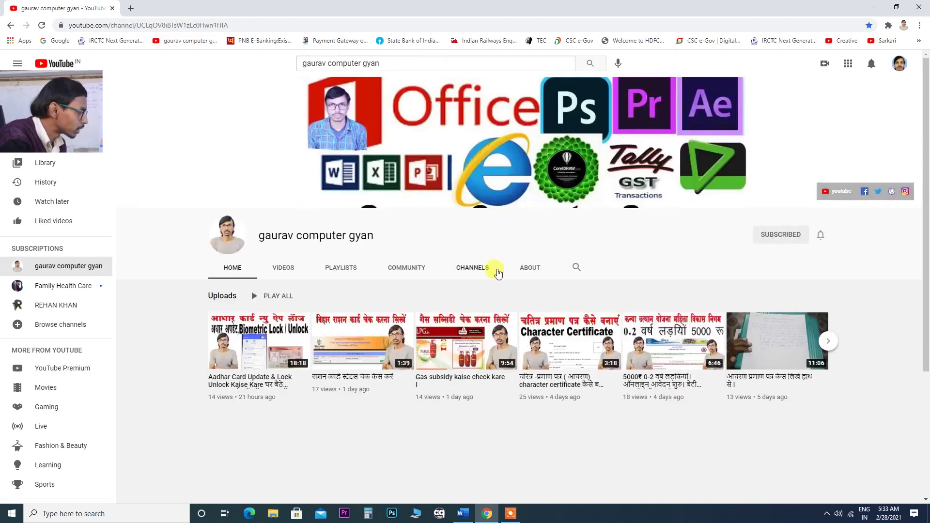
Browse the channel's Videos and Playlists pages, then return to the Word document
scroll(388, 293, "down", 2)
scroll(348, 271, "up", 1)
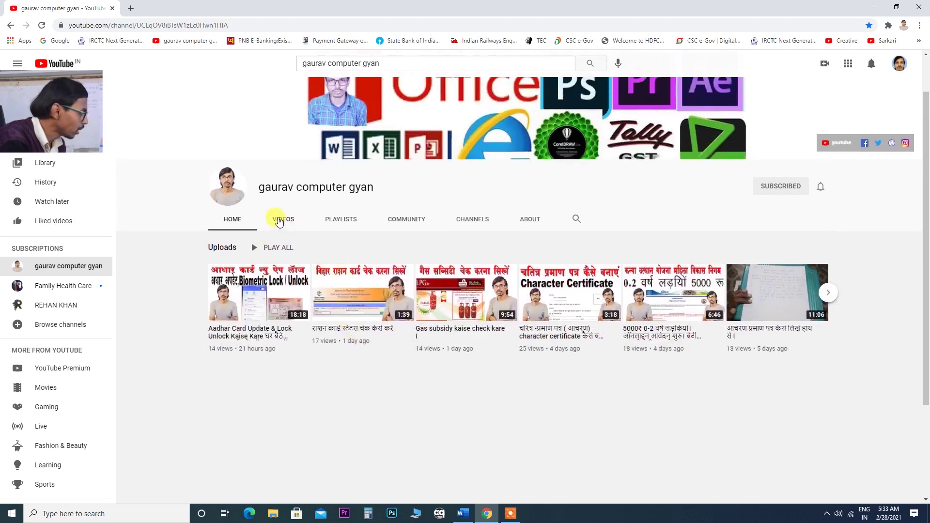
left_click(283, 221)
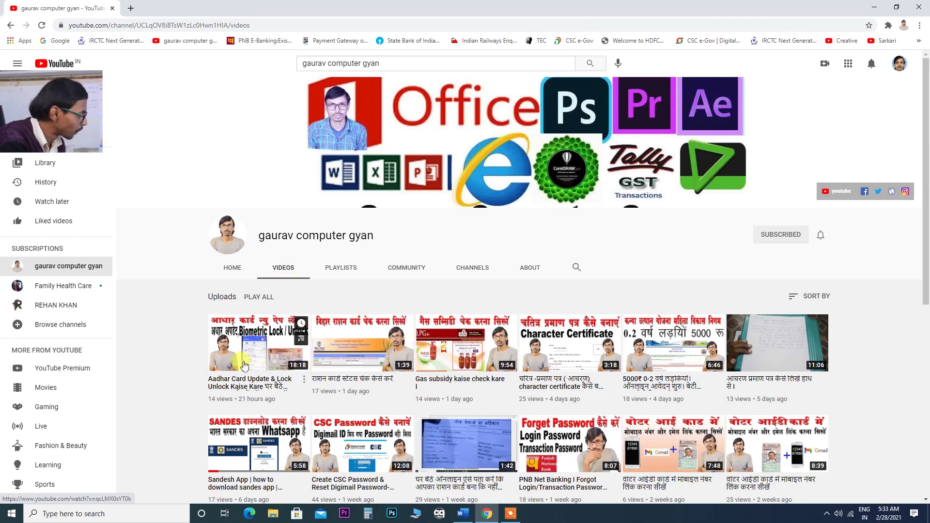
left_click(345, 270)
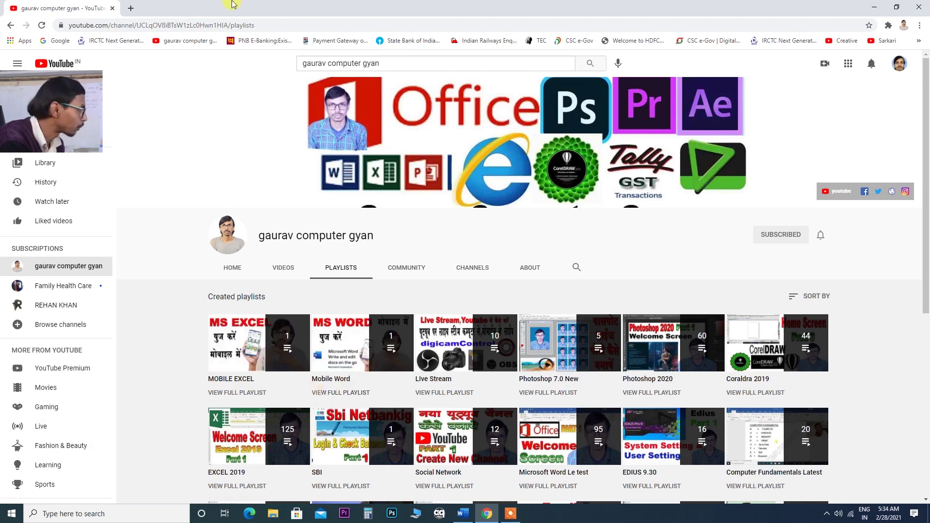
left_click(463, 514)
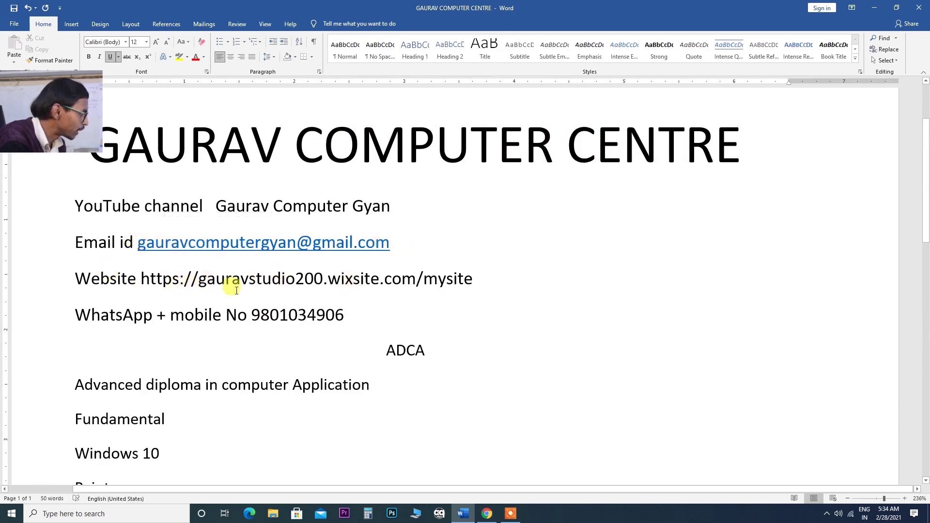
Open the channel's linked website gauravstudio200.wixsite.com/mysite in a new browser tab
left_click(487, 513)
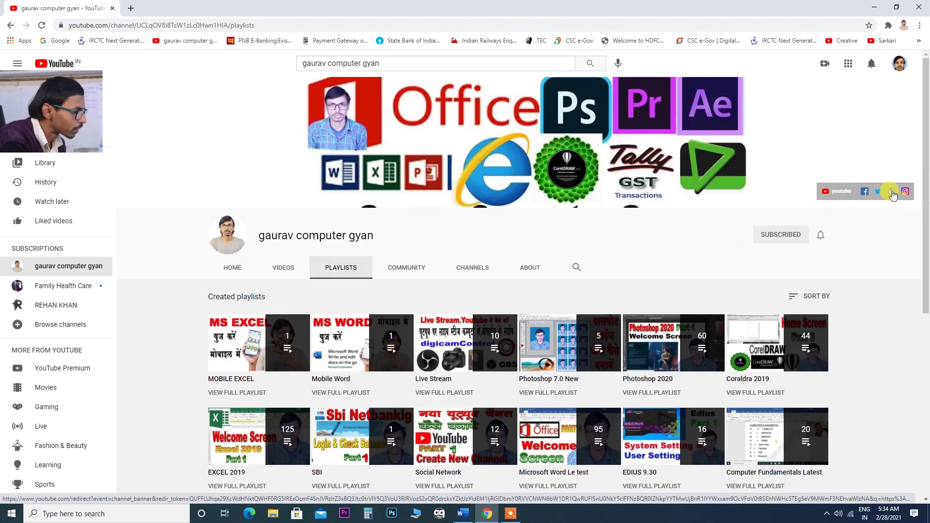
left_click(892, 192)
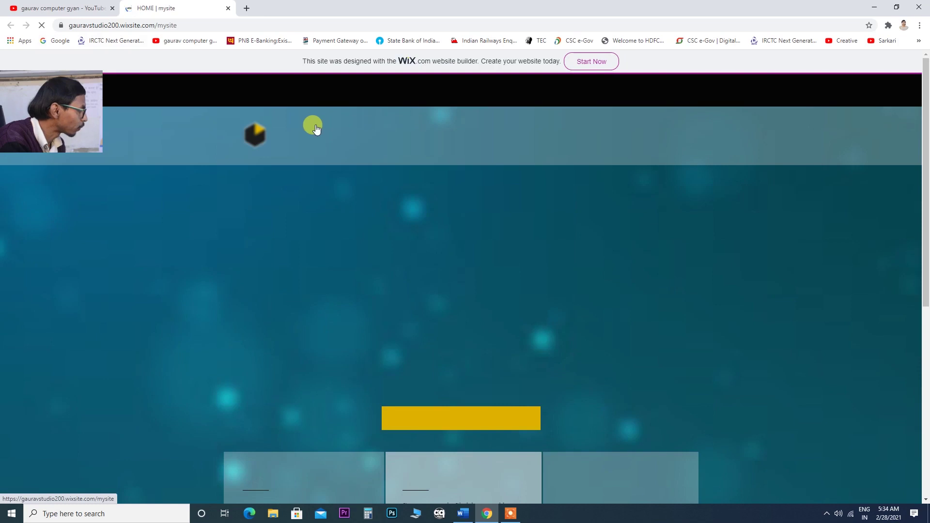
Scroll through the About Us, Our Vision and Services sections, then return to the YouTube tab
scroll(443, 230, "down", 2)
scroll(446, 230, "down", 1)
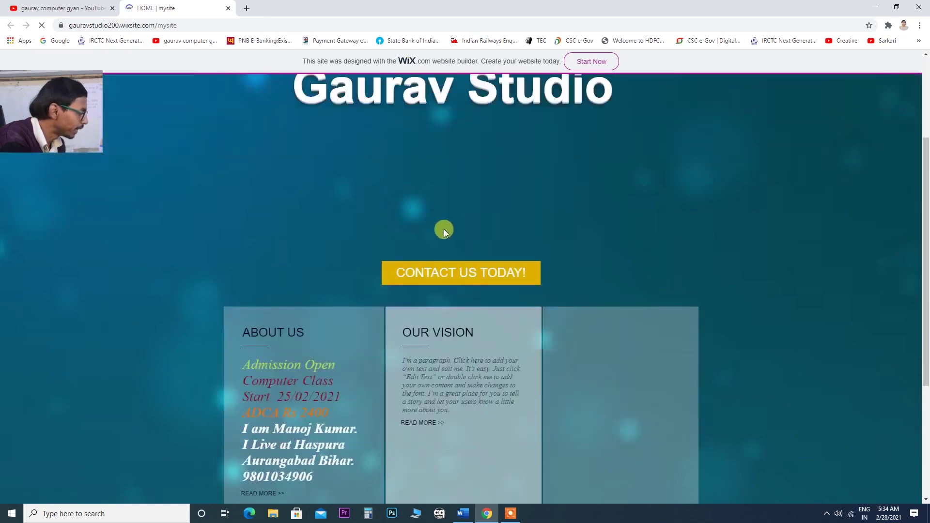
scroll(444, 228, "up", 2)
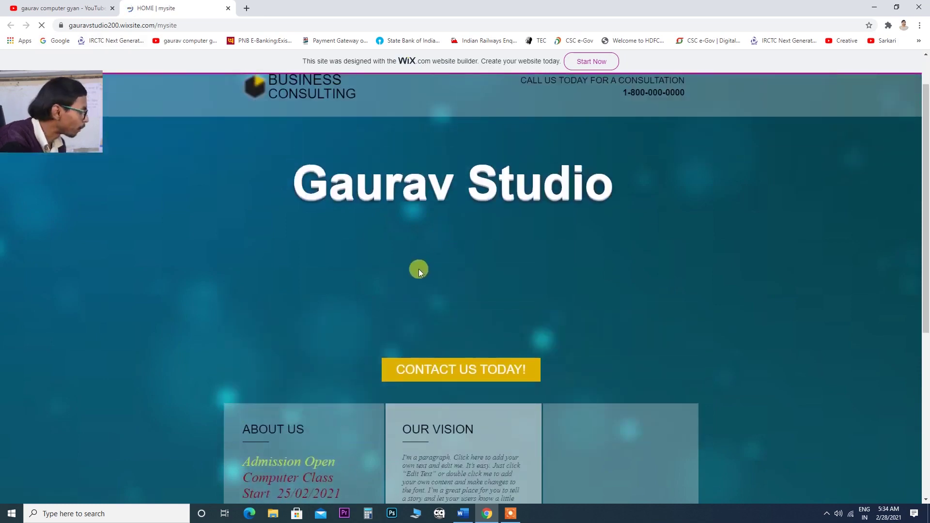
scroll(419, 269, "down", 2)
scroll(402, 268, "down", 2)
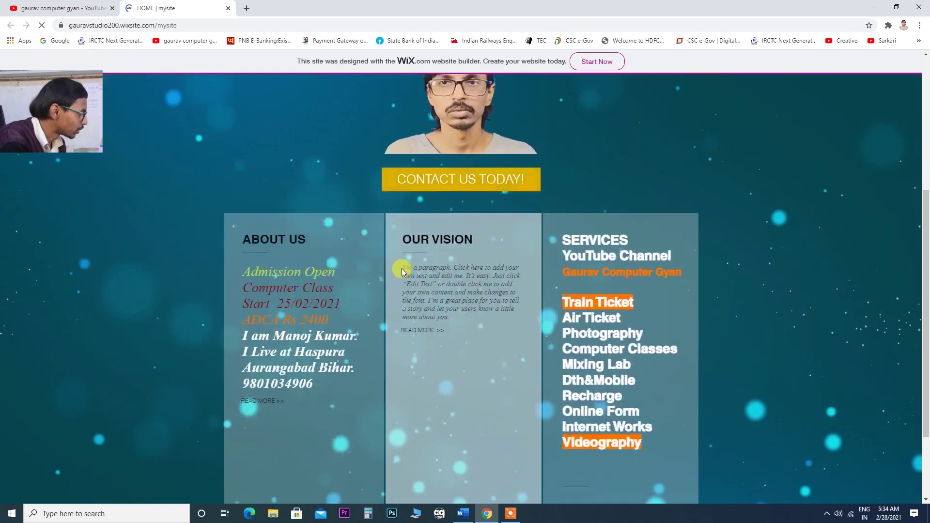
scroll(437, 295, "up", 2)
scroll(439, 299, "up", 3)
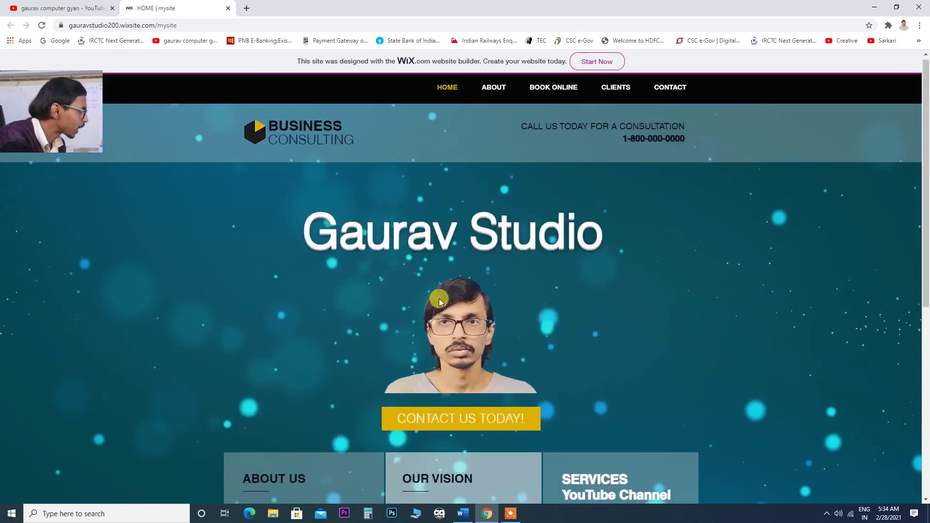
scroll(438, 298, "down", 3)
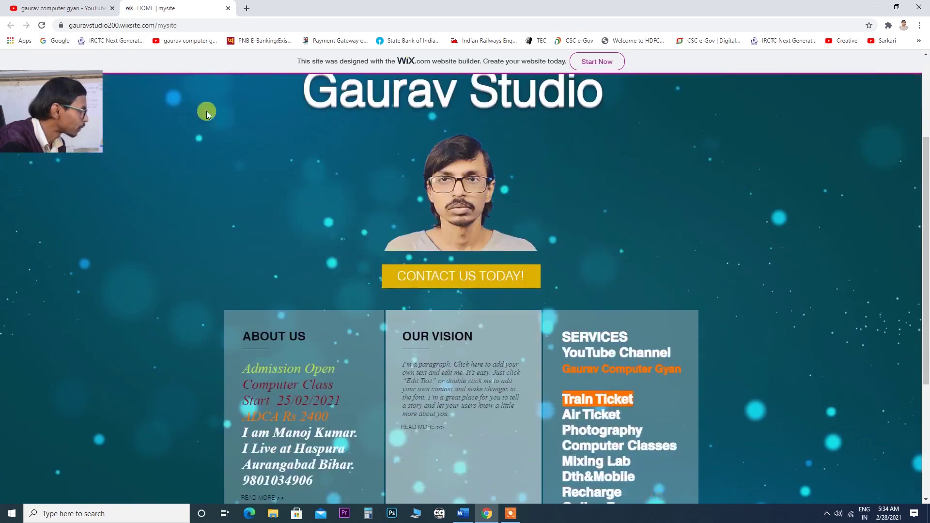
left_click(62, 9)
Select the address gauravstudio200.wixsite.com/mysite in Word, then return to the Gaurav Studio tab
left_click(463, 513)
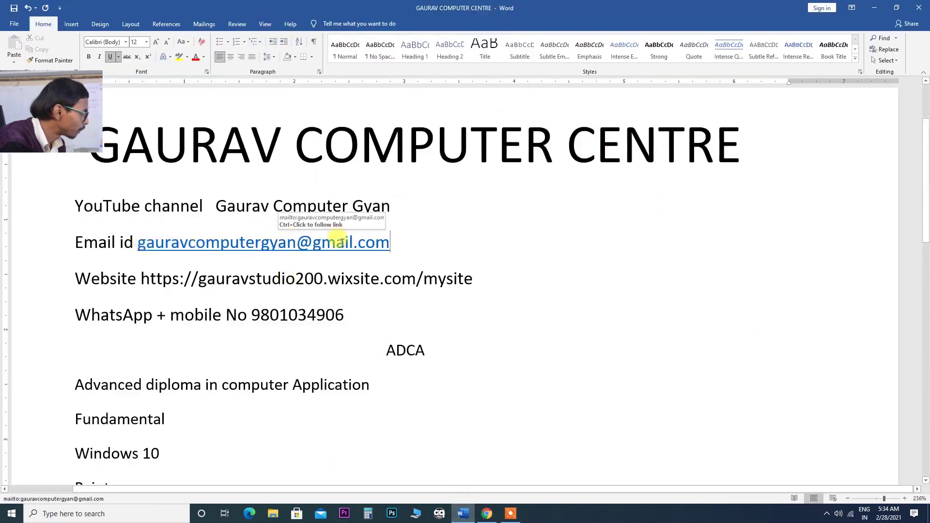
left_click_drag(206, 274, 450, 276)
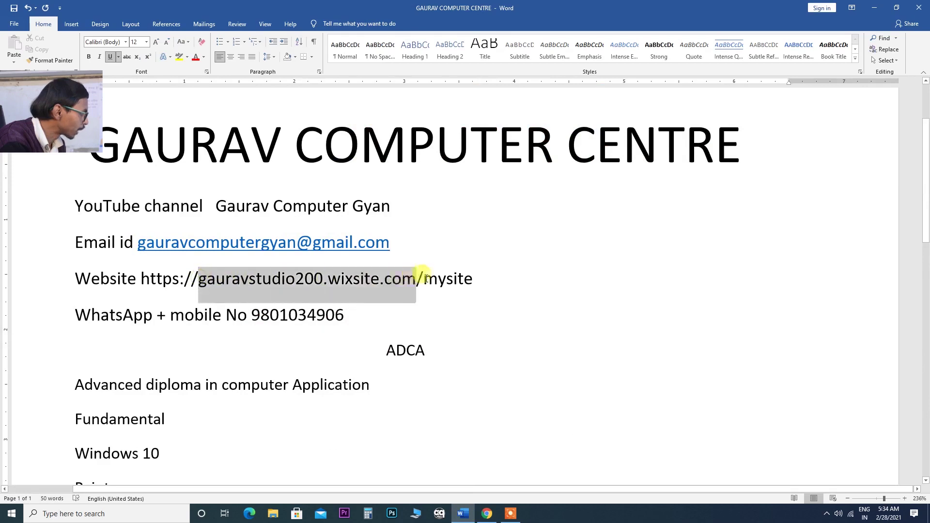
left_click(487, 512)
left_click(158, 10)
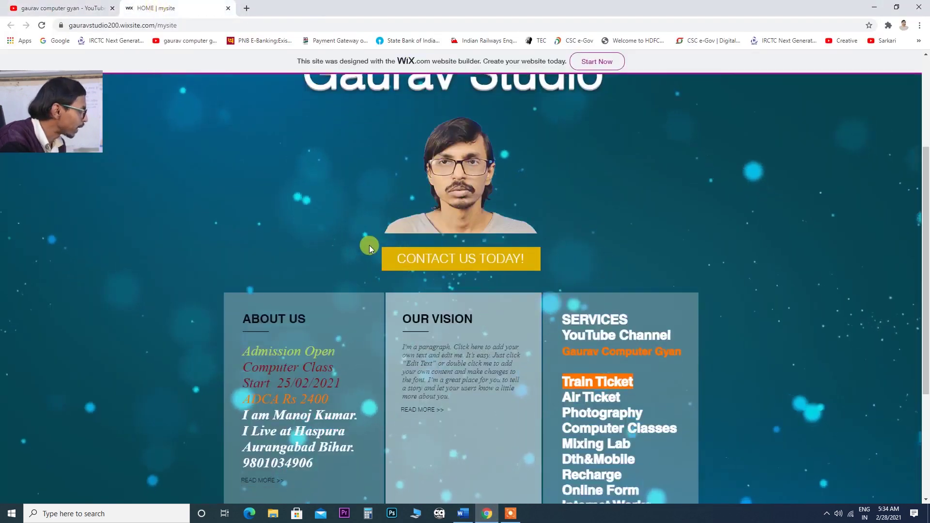
Scroll the Gaurav Studio site down to its footer, then go back to the Word document
scroll(370, 247, "down", 4)
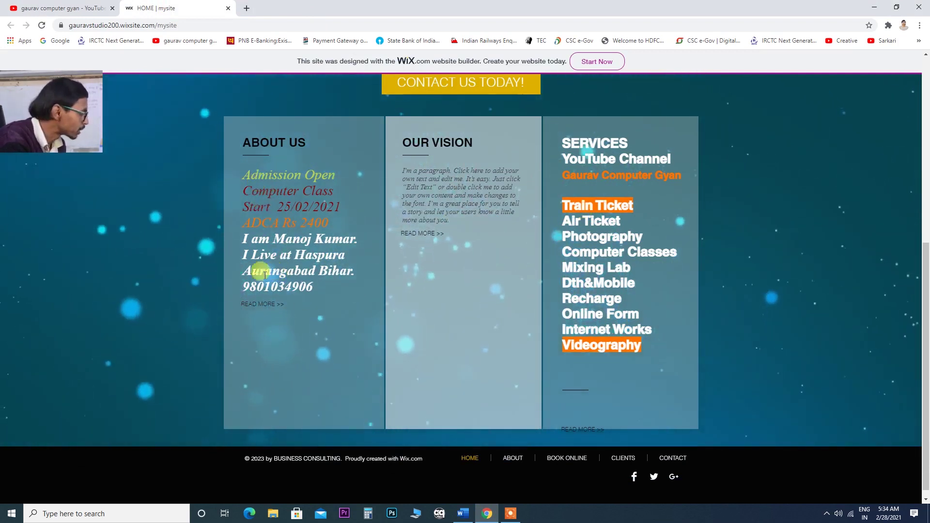
scroll(360, 239, "up", 3)
scroll(361, 239, "down", 1)
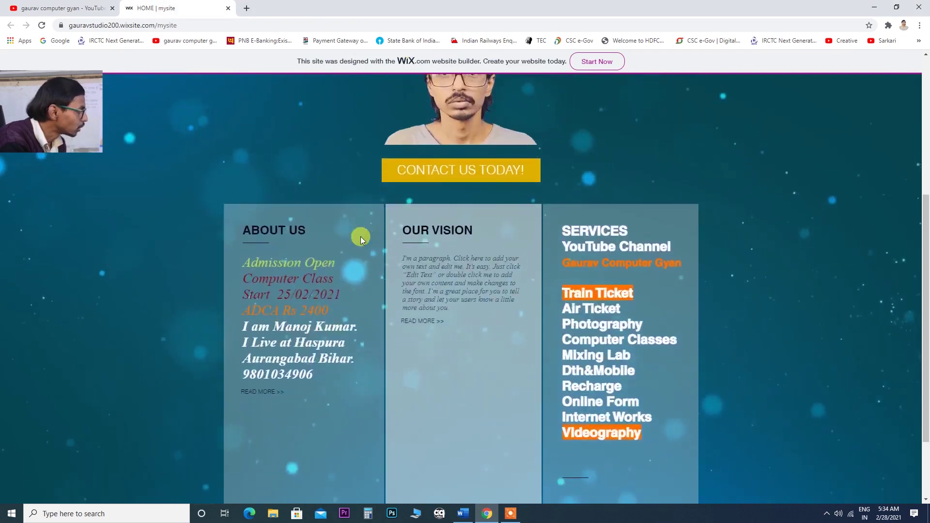
scroll(360, 239, "down", 1)
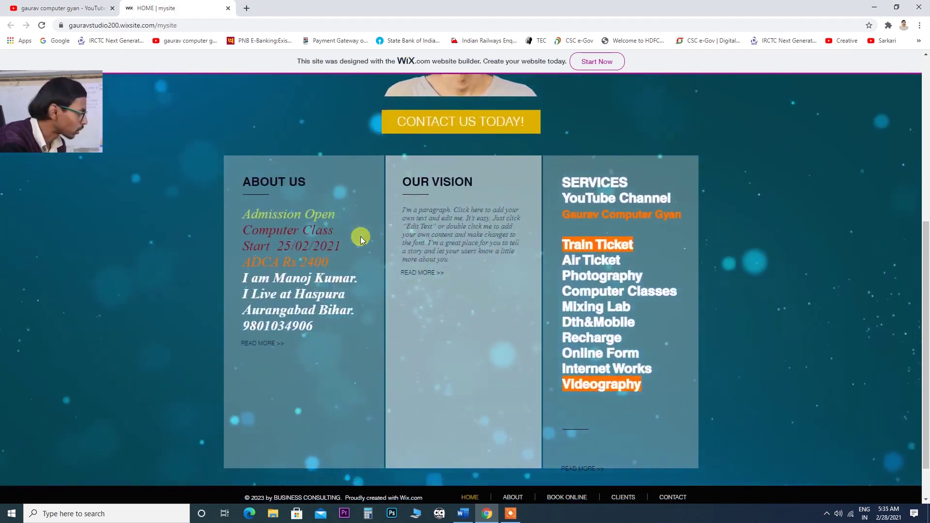
scroll(360, 237, "up", 1)
scroll(361, 236, "up", 1)
scroll(361, 236, "down", 2)
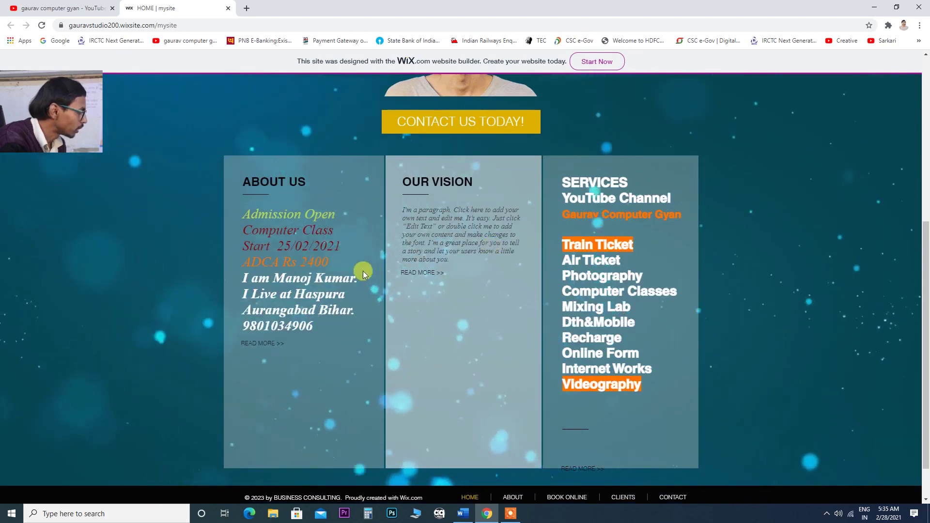
scroll(520, 301, "down", 1)
scroll(519, 300, "up", 3)
scroll(520, 301, "down", 3)
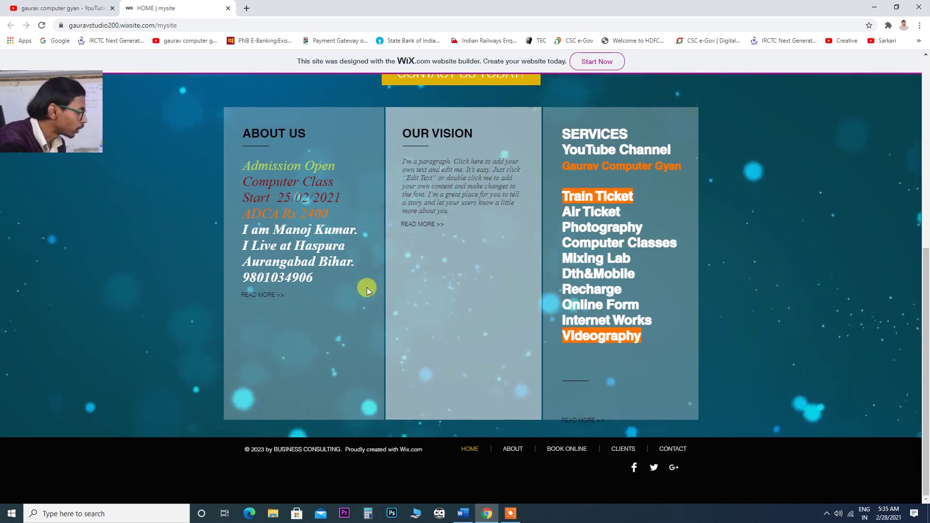
left_click(62, 6)
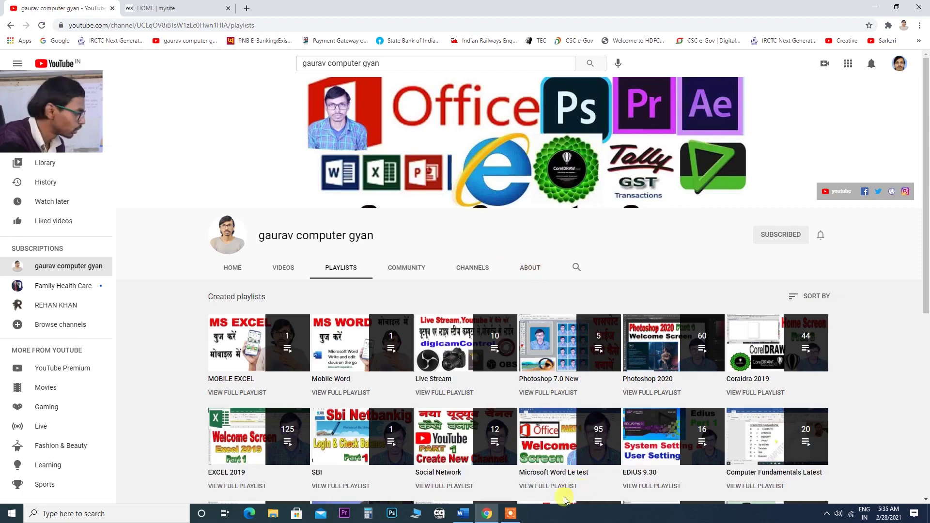
left_click(463, 513)
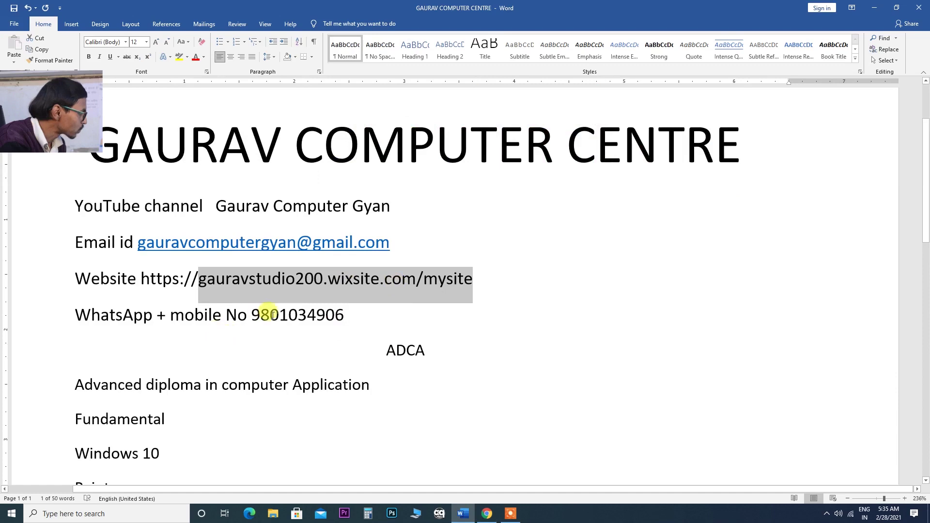
Deselect the website address, scroll through the ADCA course list, and minimize Word
left_click(252, 309)
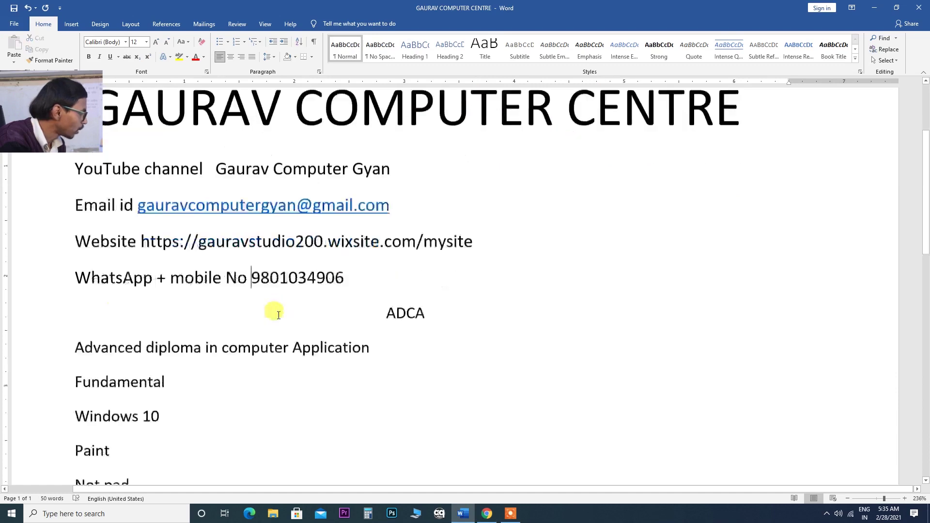
scroll(218, 320, "down", 2)
scroll(162, 338, "down", 2)
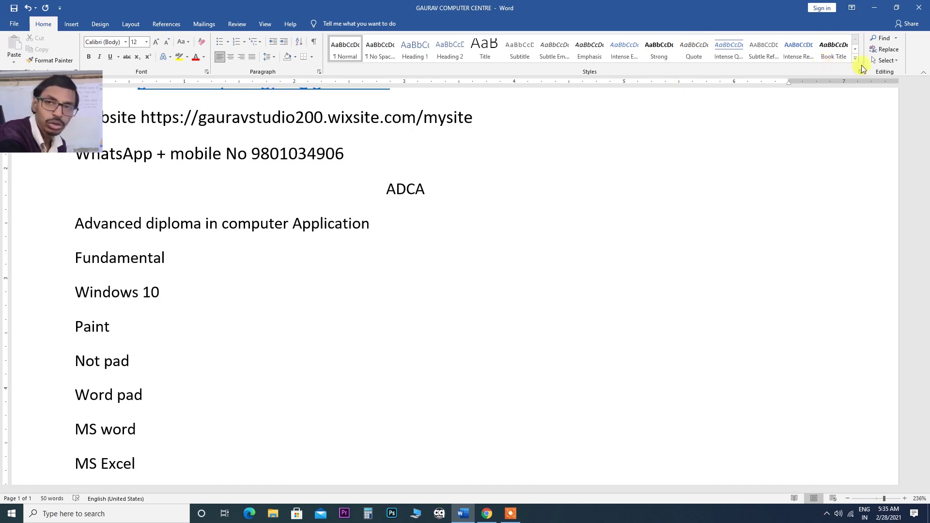
left_click(872, 8)
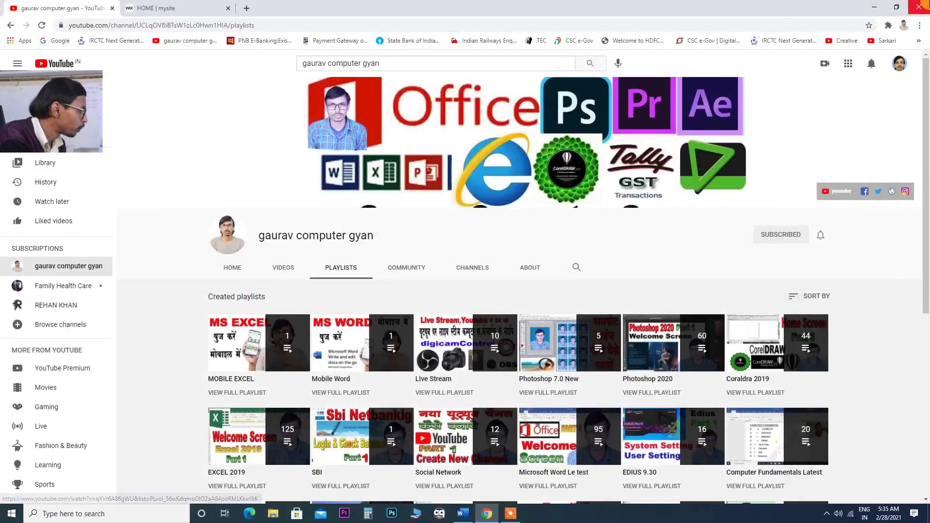
Close the browser and scroll the Start menu app list to the E section showing Excel
left_click(922, 8)
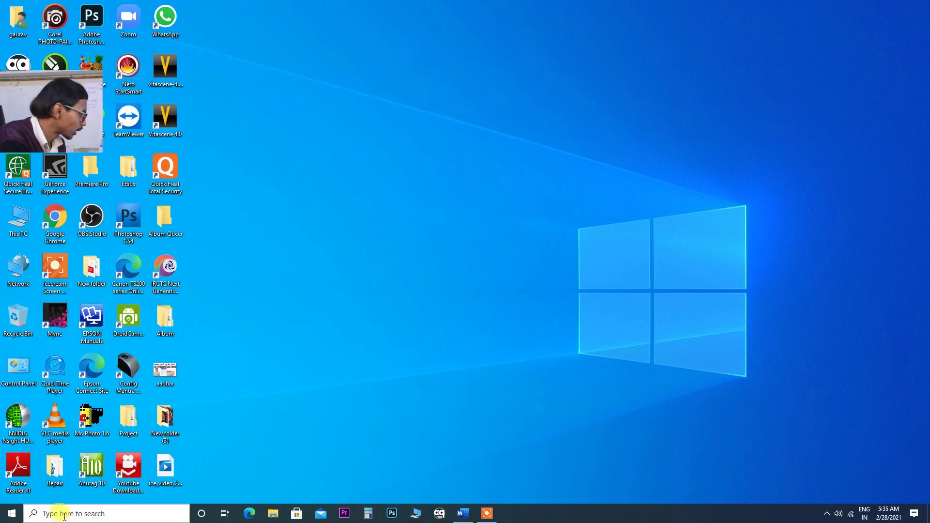
left_click(12, 514)
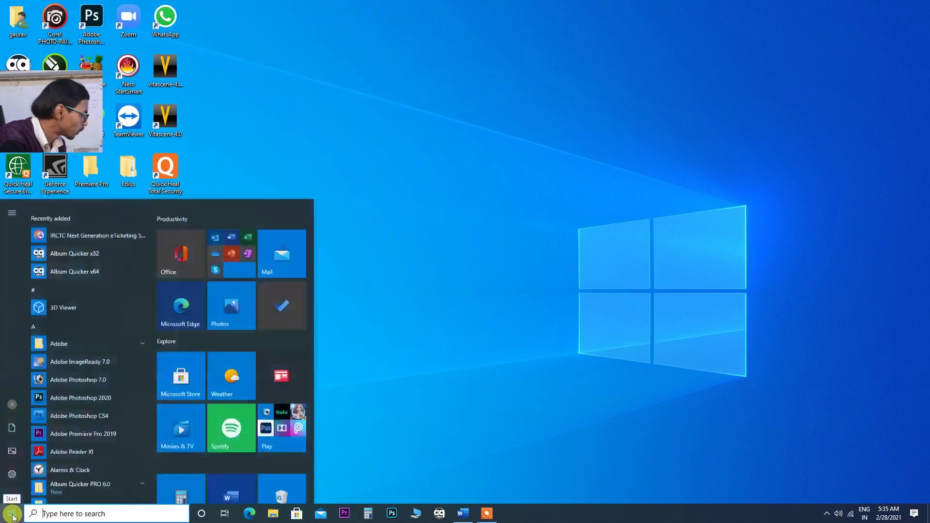
scroll(64, 368, "down", 2)
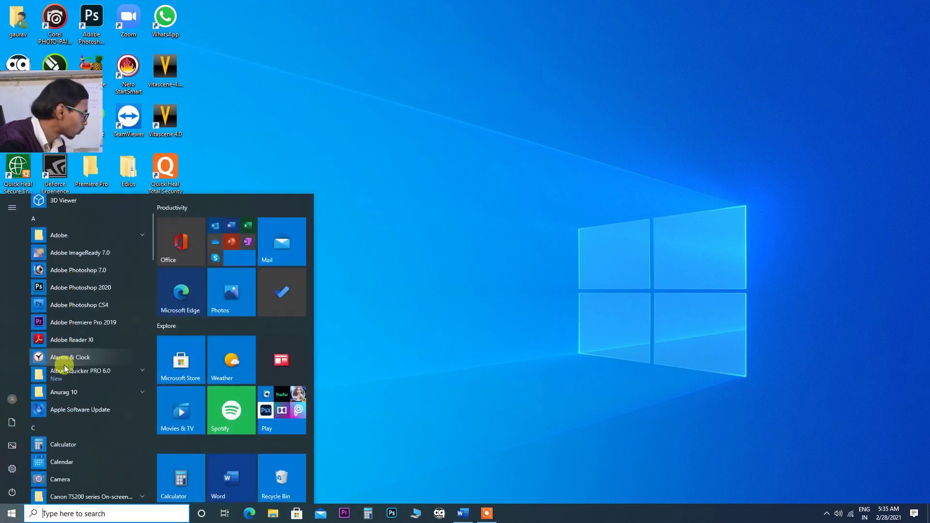
scroll(66, 369, "down", 3)
scroll(65, 369, "down", 2)
scroll(68, 370, "down", 1)
scroll(69, 369, "down", 2)
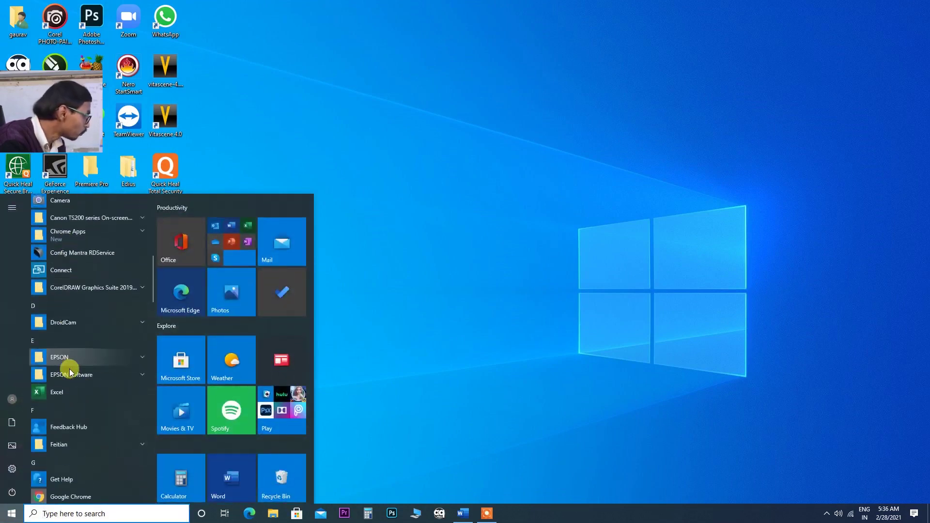
scroll(69, 369, "down", 1)
scroll(69, 370, "down", 2)
scroll(71, 372, "down", 2)
scroll(71, 373, "down", 4)
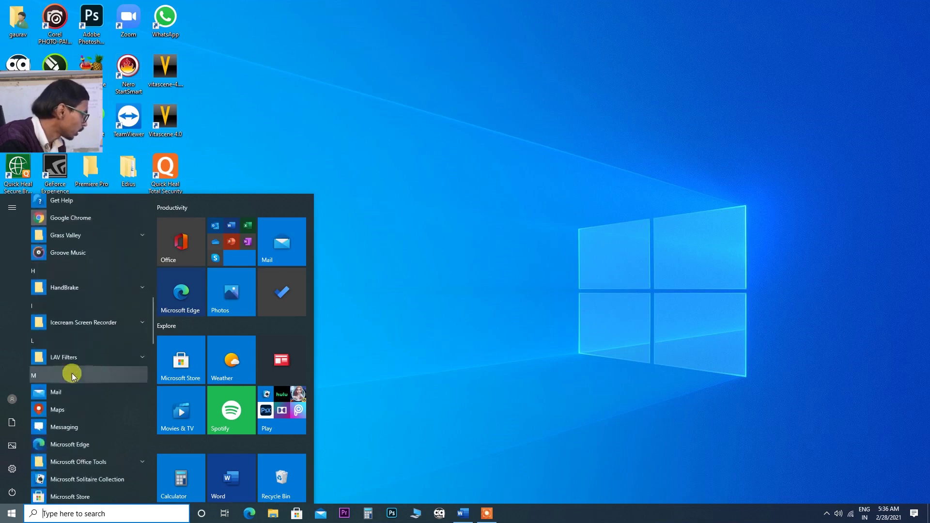
scroll(71, 373, "down", 2)
scroll(85, 387, "down", 1)
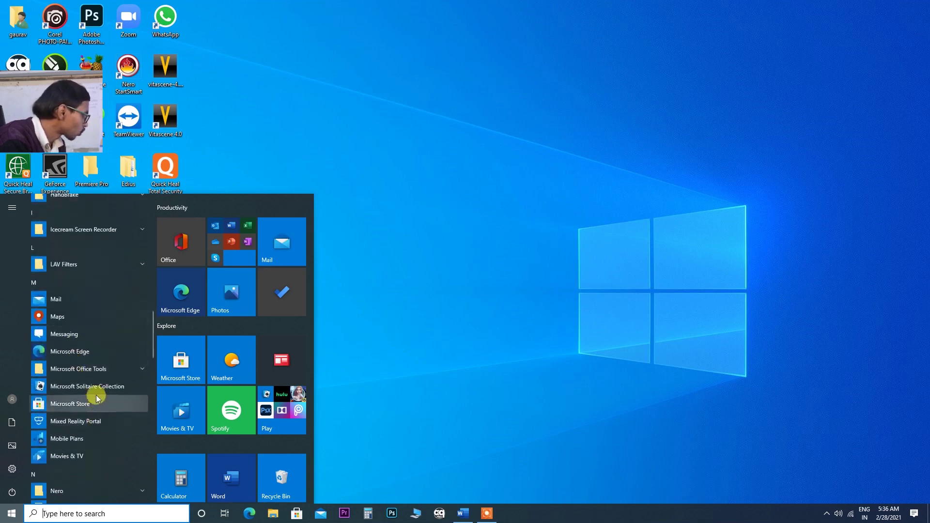
scroll(88, 373, "up", 3)
scroll(94, 339, "up", 2)
scroll(100, 314, "up", 2)
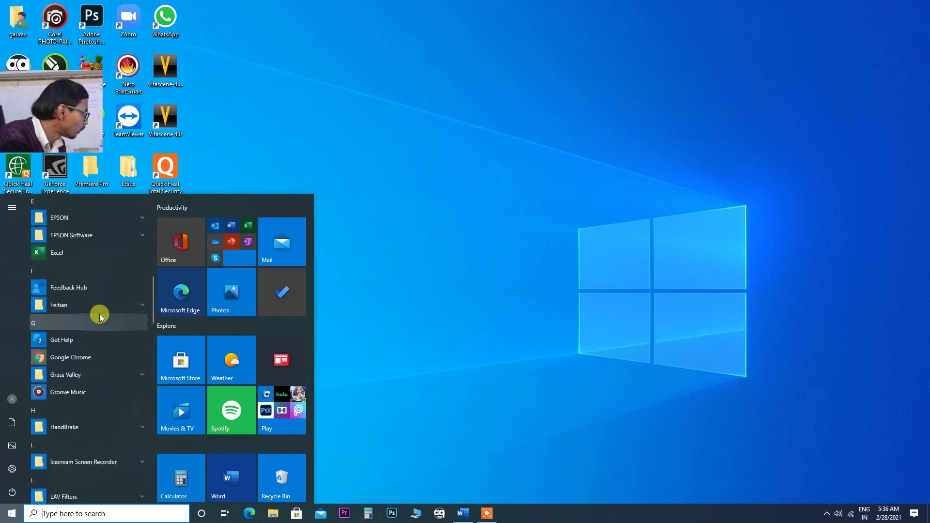
scroll(100, 314, "up", 3)
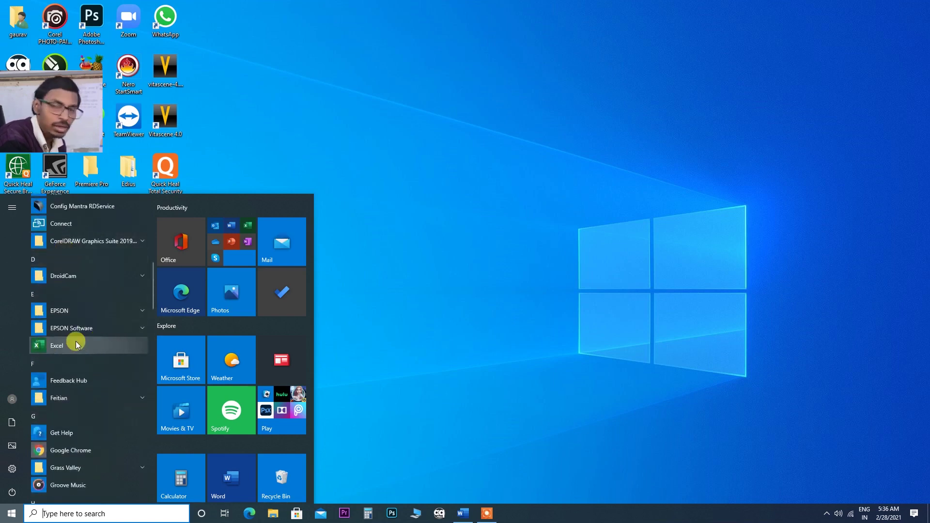
Search for Excel, launch it with a blank Book1 workbook, and maximize the window
left_click(54, 513)
type("e")
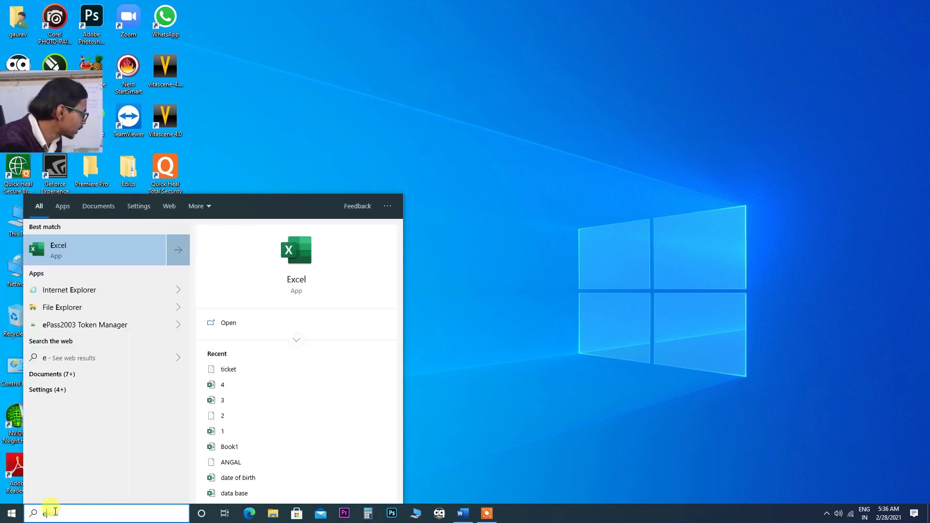
type("xcel")
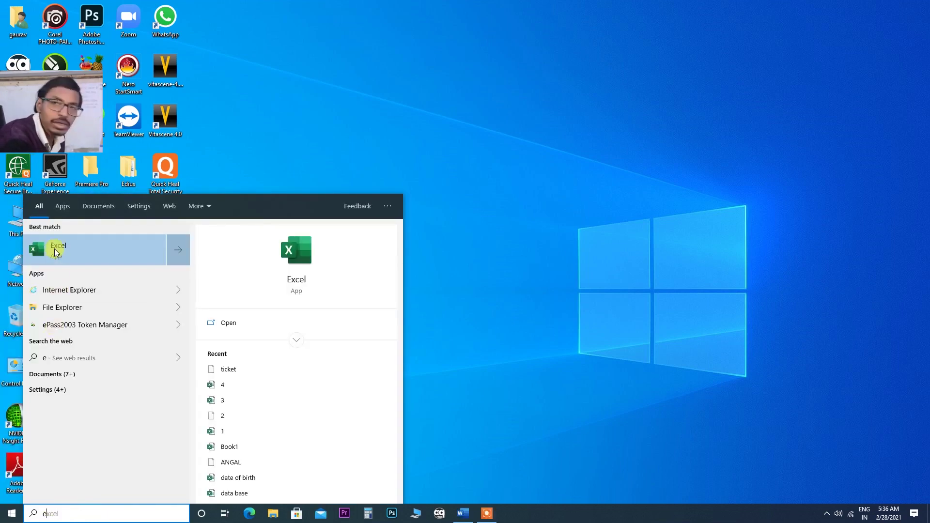
left_click(77, 250)
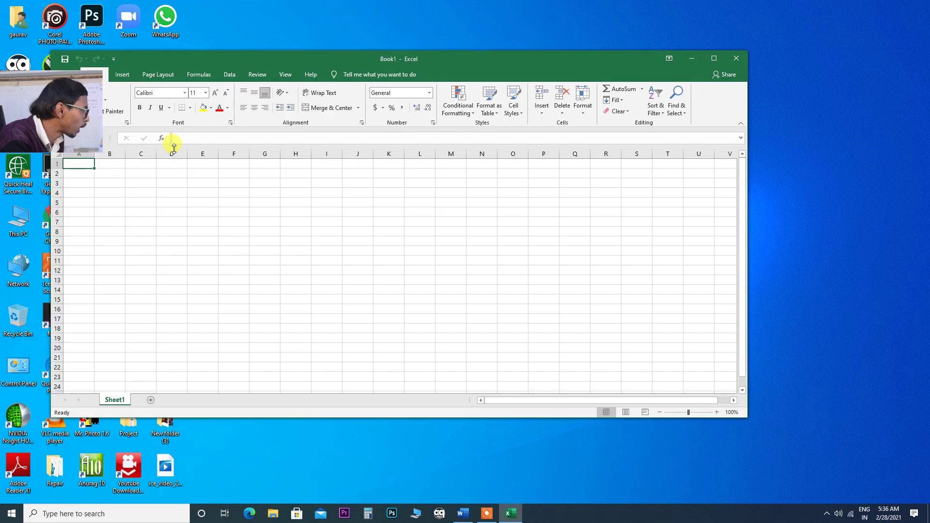
left_click(714, 60)
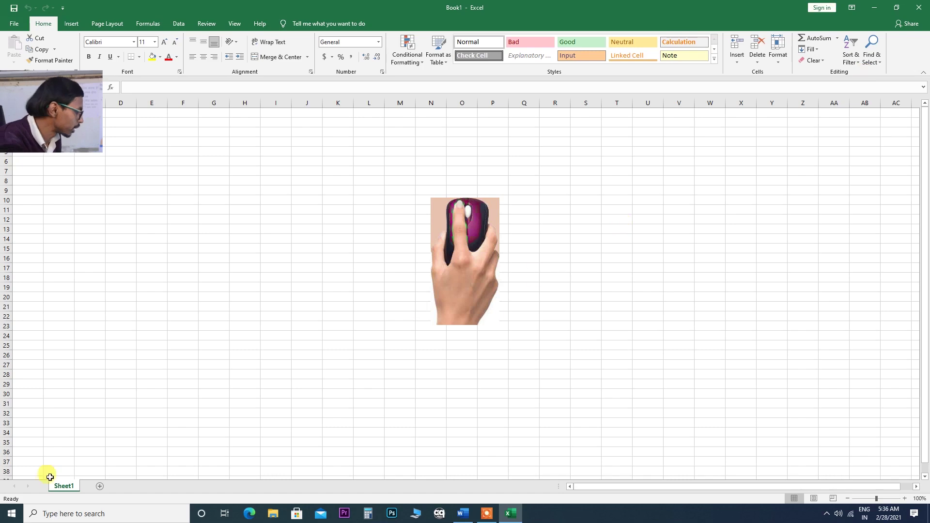
Launch Excel by searching 'excel' from the Windows Start menu
left_click(6, 517)
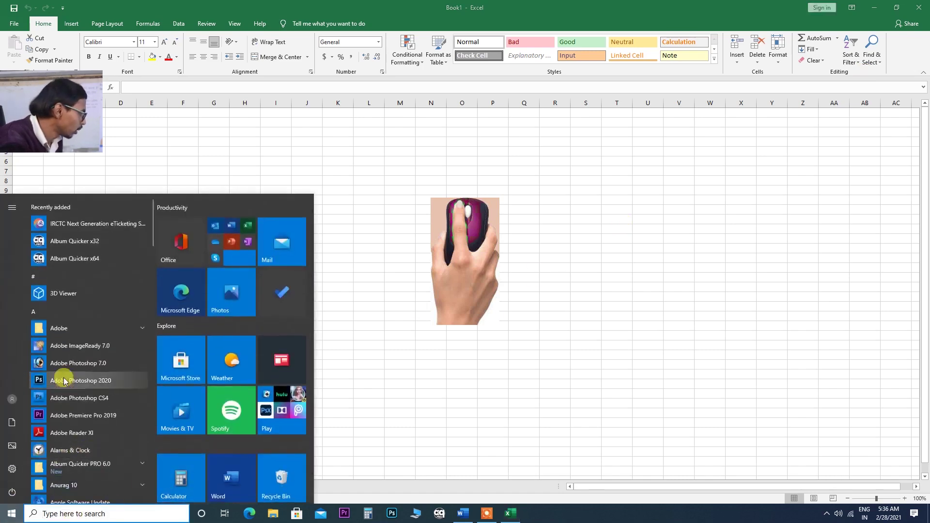
scroll(90, 443, "down", 3)
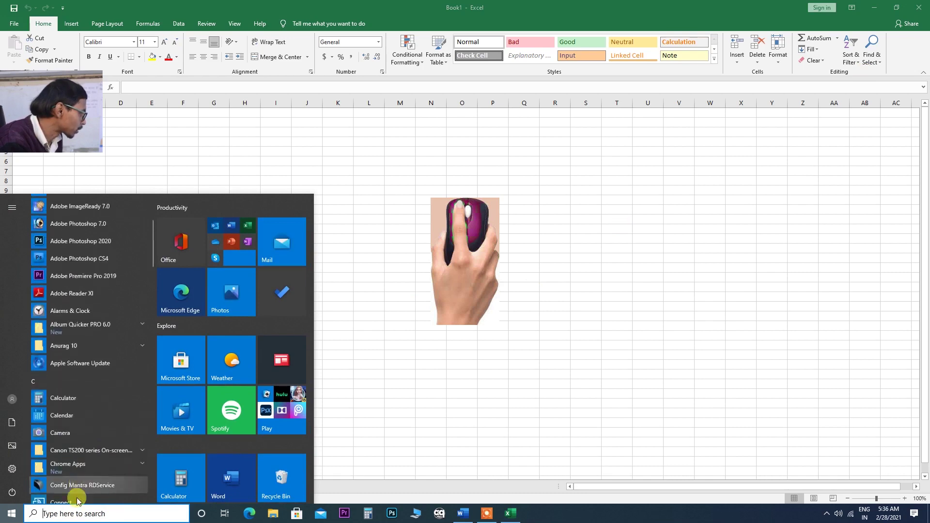
left_click(55, 518)
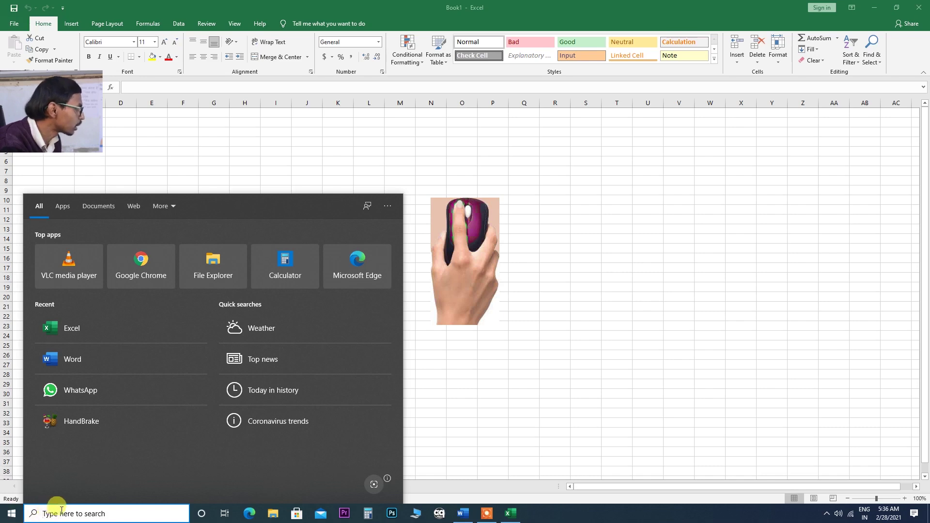
type("ex")
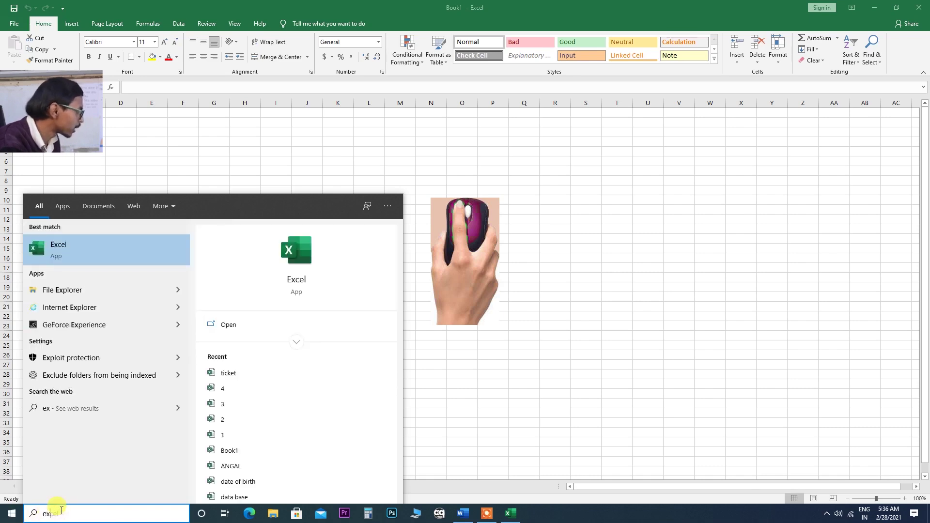
type("ce")
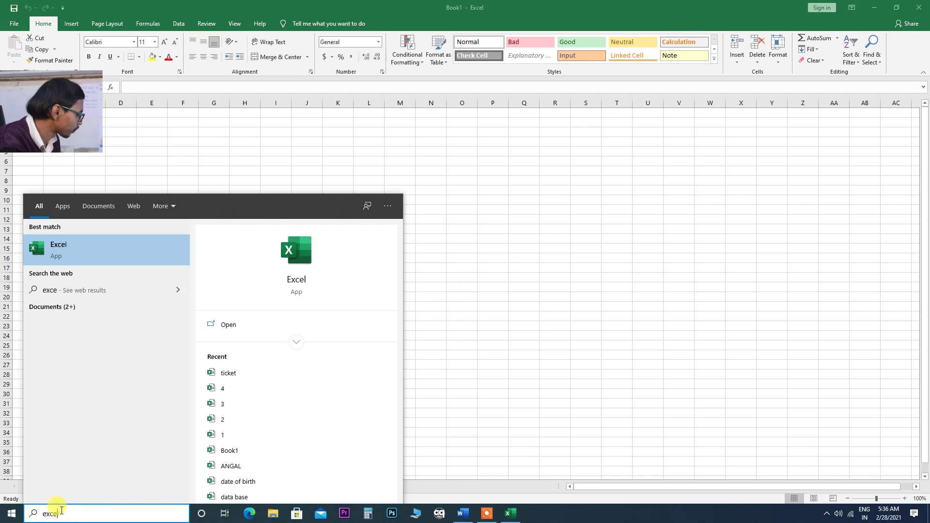
type("l")
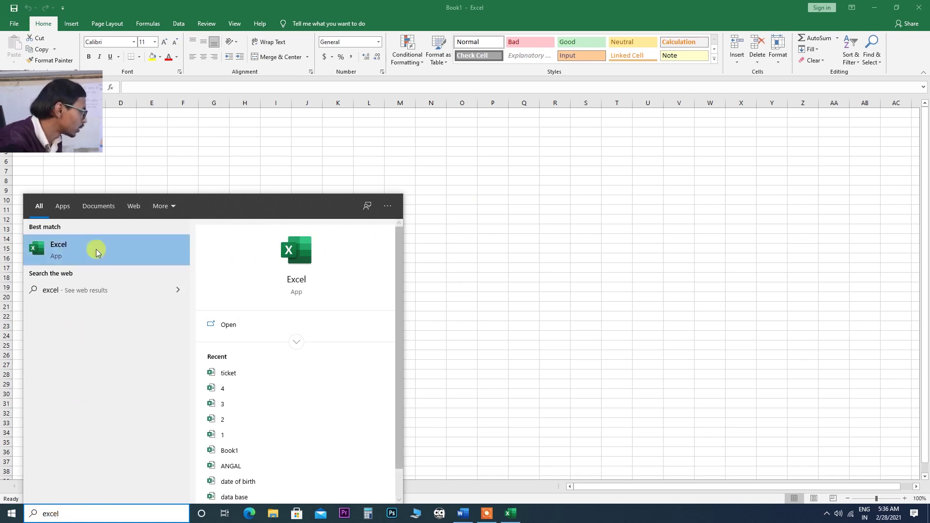
left_click(66, 250)
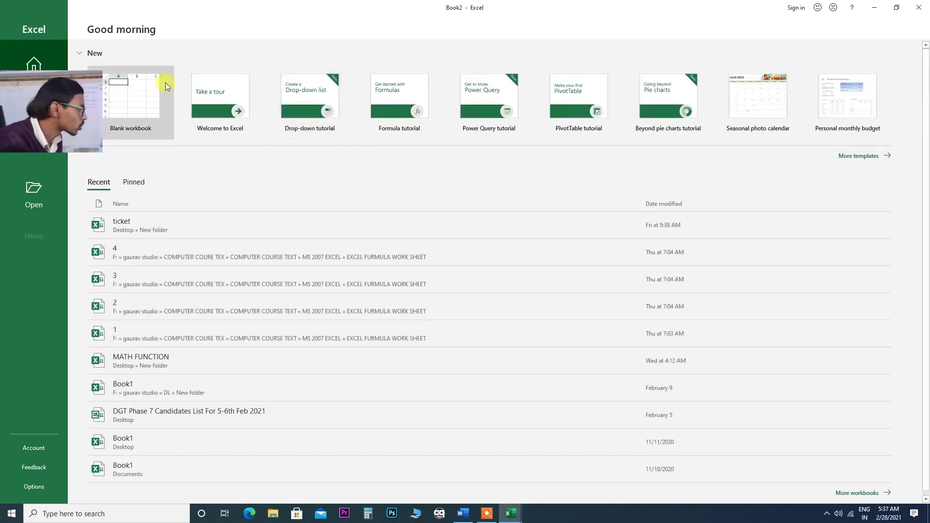
Create the blank workbook Book2 and zoom the sheet in several steps toward 200%
left_click(135, 80)
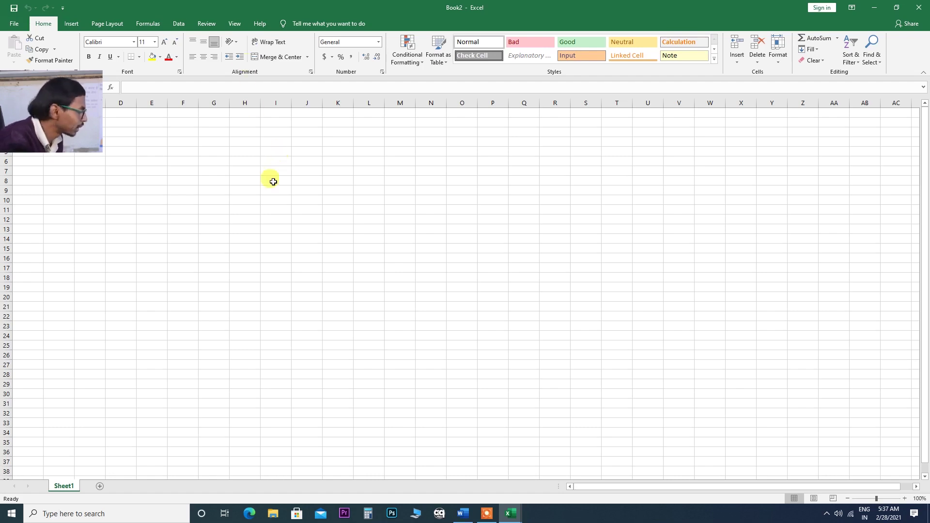
left_click(904, 498)
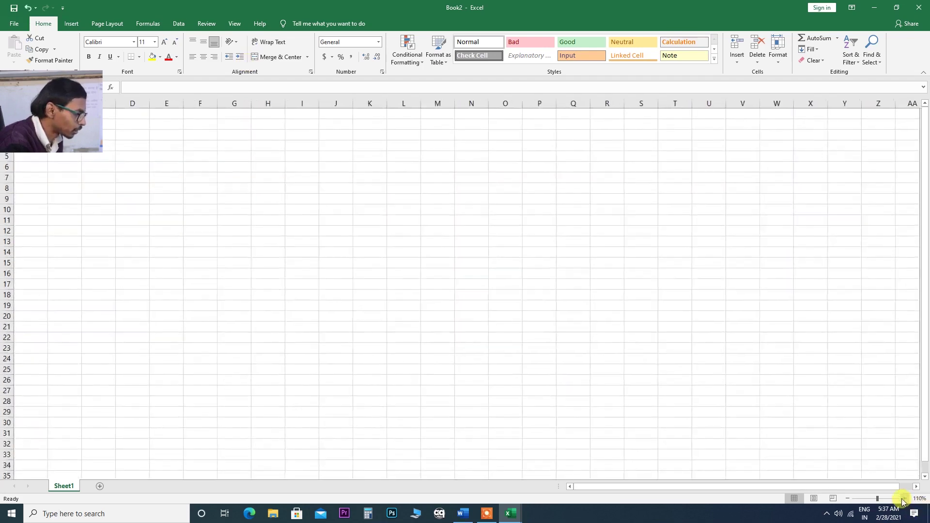
left_click(905, 499)
left_click(904, 499)
left_click(904, 499)
left_click(904, 499)
left_click(905, 498)
left_click(903, 499)
left_click(903, 498)
Enter 1 in cell D2 and 2 in cell D3
left_click(903, 499)
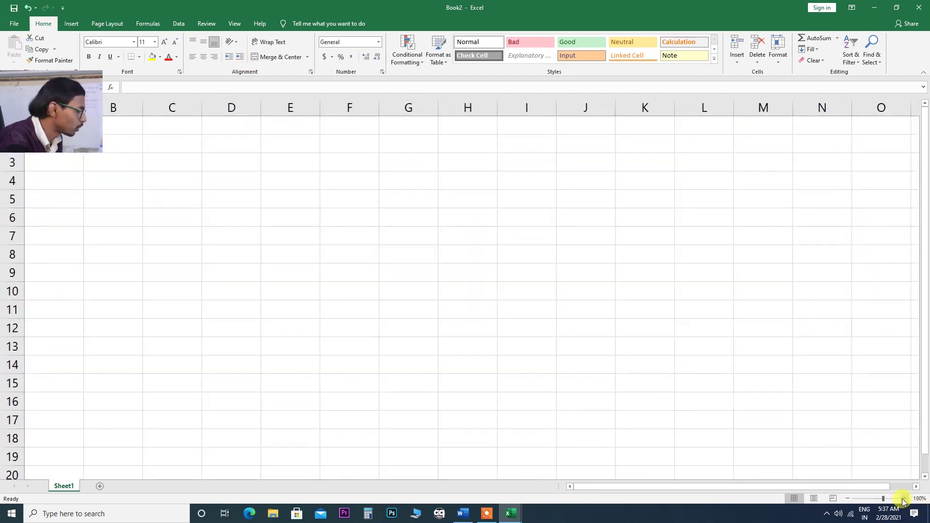
left_click(903, 498)
left_click(903, 499)
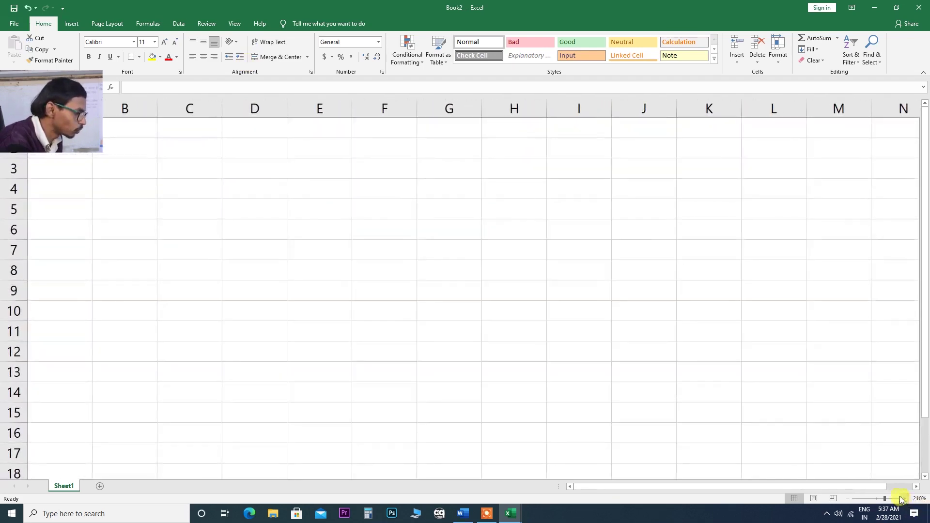
left_click(250, 148)
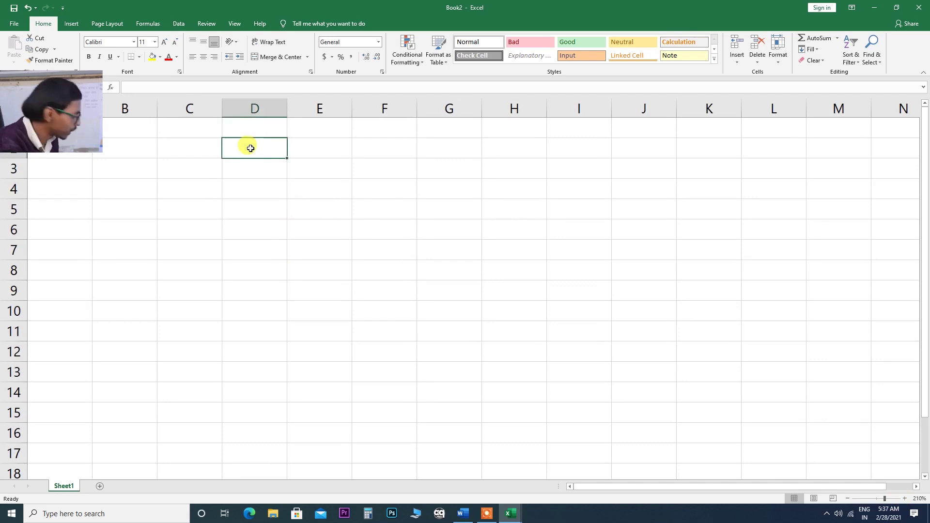
type("1")
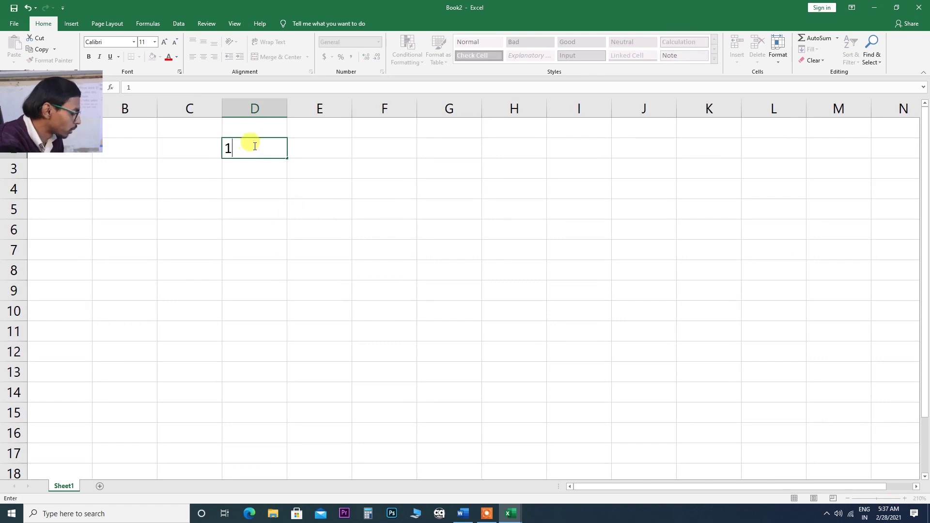
left_click(244, 168)
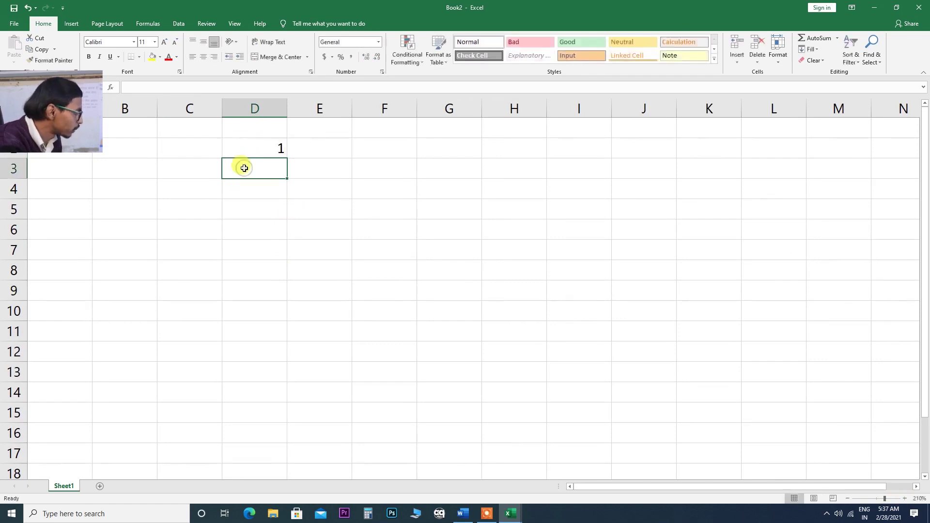
type("2")
left_click(294, 184)
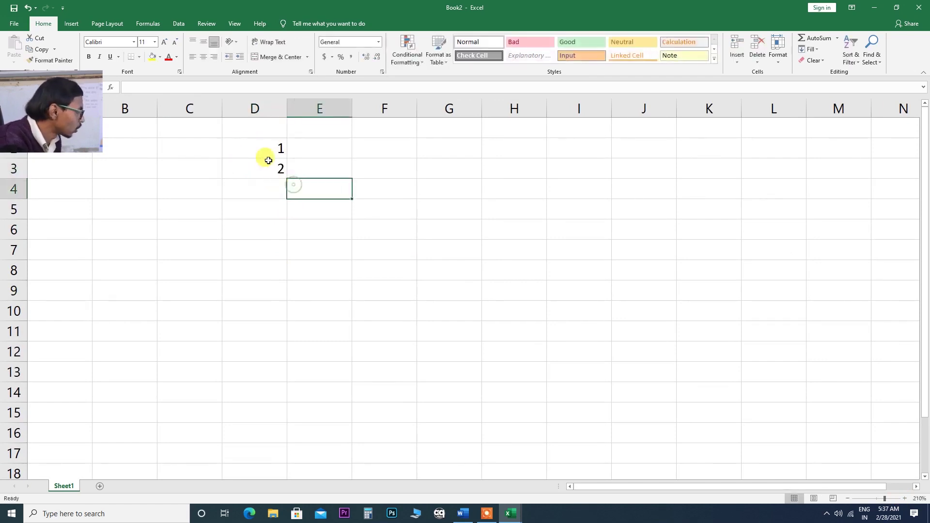
Extend the 1, 2 pattern down column D to 17 in row 18
left_click(257, 141)
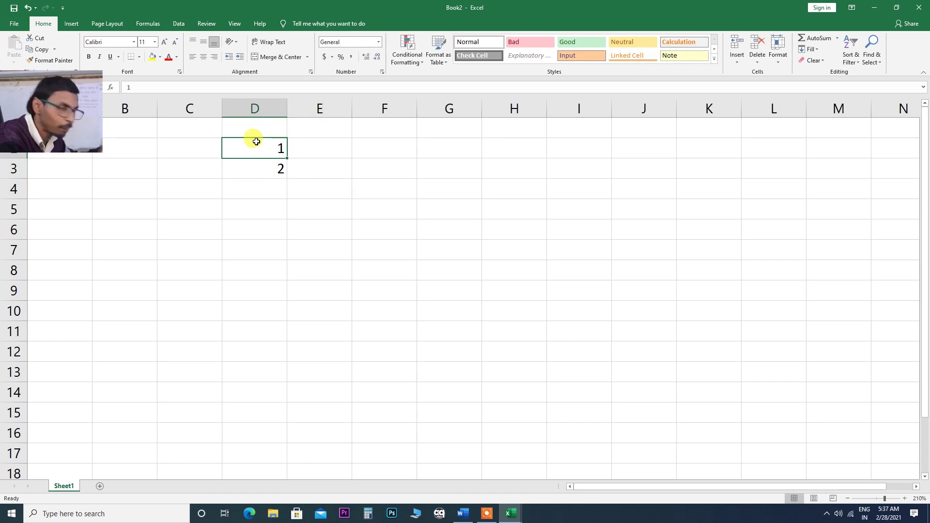
left_click_drag(256, 141, 255, 170)
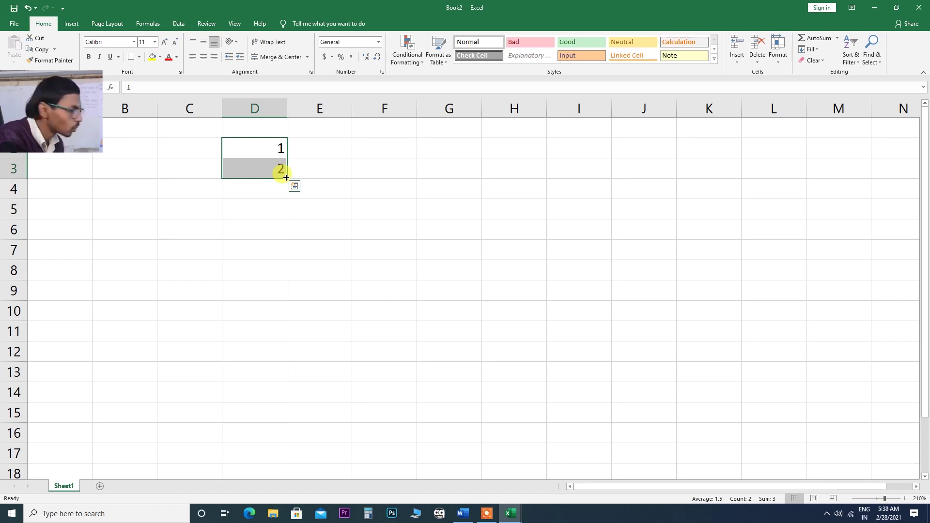
left_click_drag(286, 178, 291, 307)
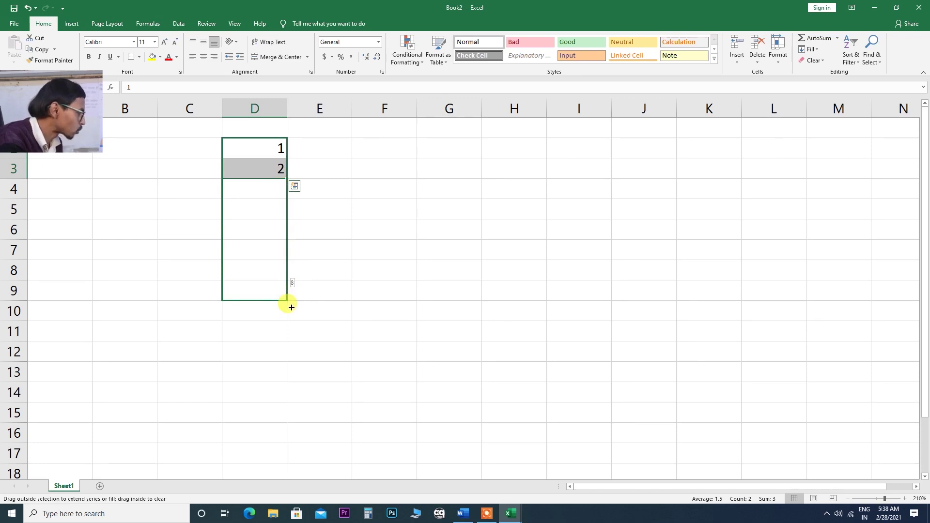
left_click_drag(291, 307, 291, 334)
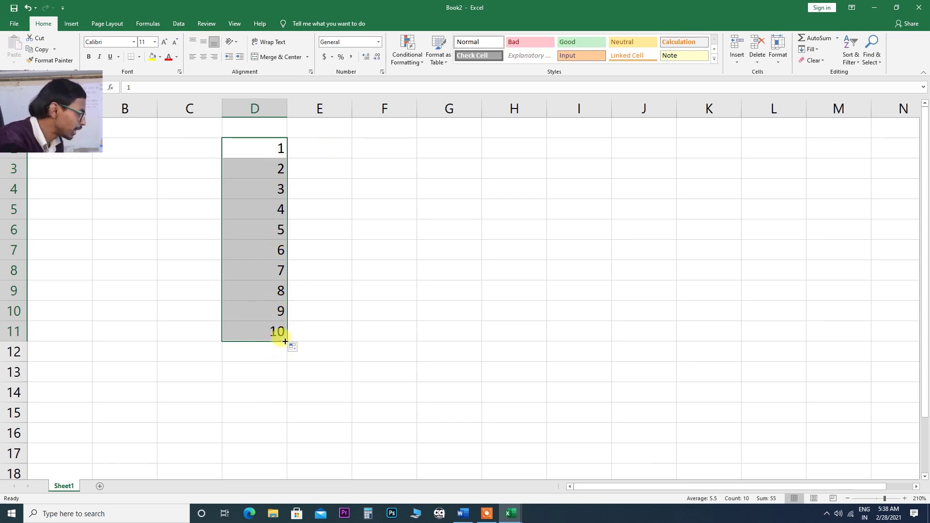
left_click_drag(287, 340, 295, 473)
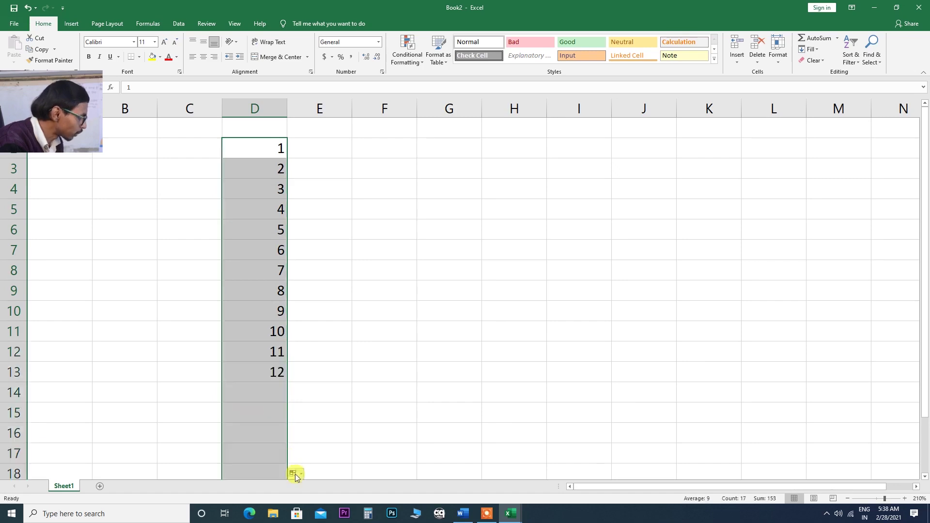
scroll(293, 356, "down", 3)
scroll(285, 351, "up", 3)
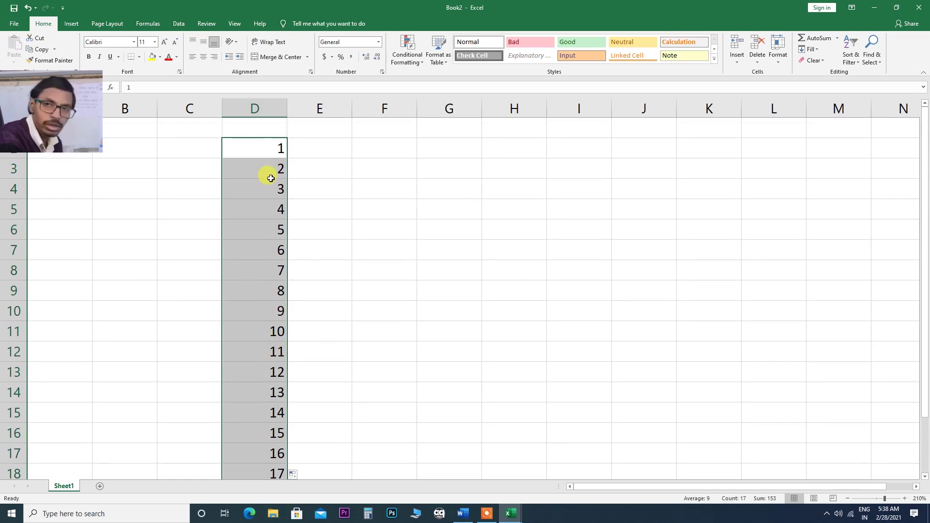
Enter 20 in cell E2 and 40 in cell E3
left_click(326, 145)
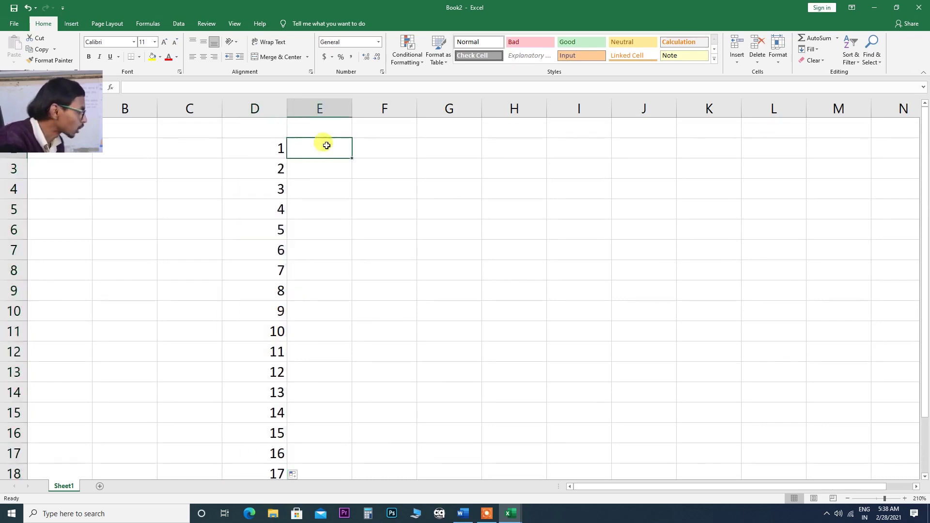
type("20")
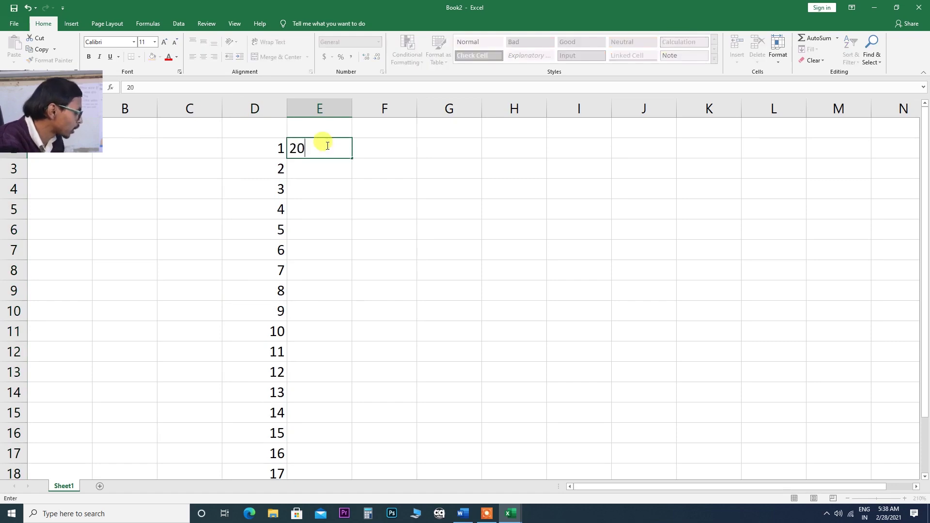
left_click(322, 172)
type("4")
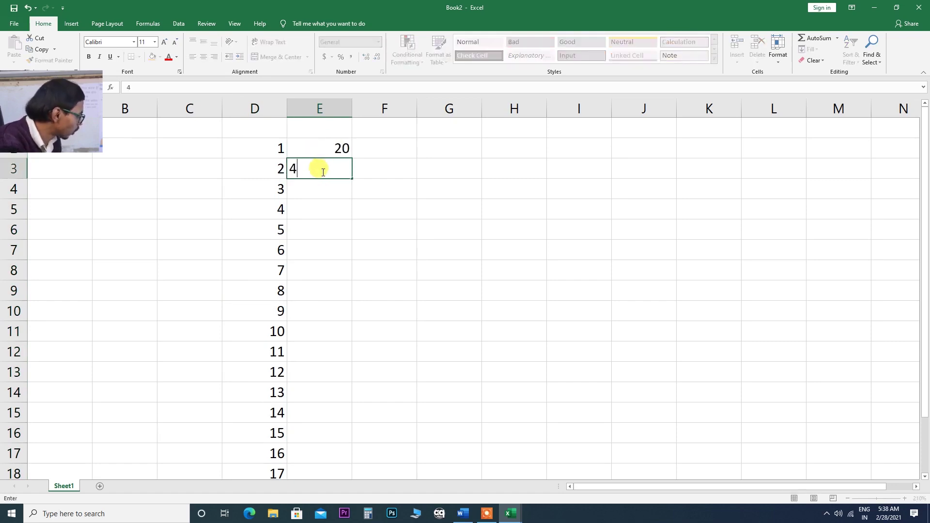
type("0")
key("Return")
Extend the 20, 40 pattern down to E15, ending at 280
left_click_drag(328, 140, 327, 159)
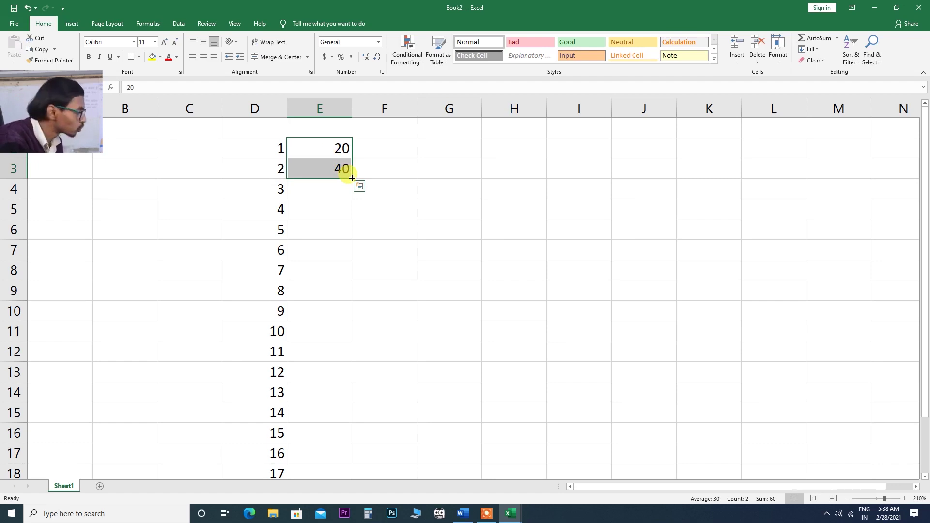
left_click_drag(352, 178, 359, 420)
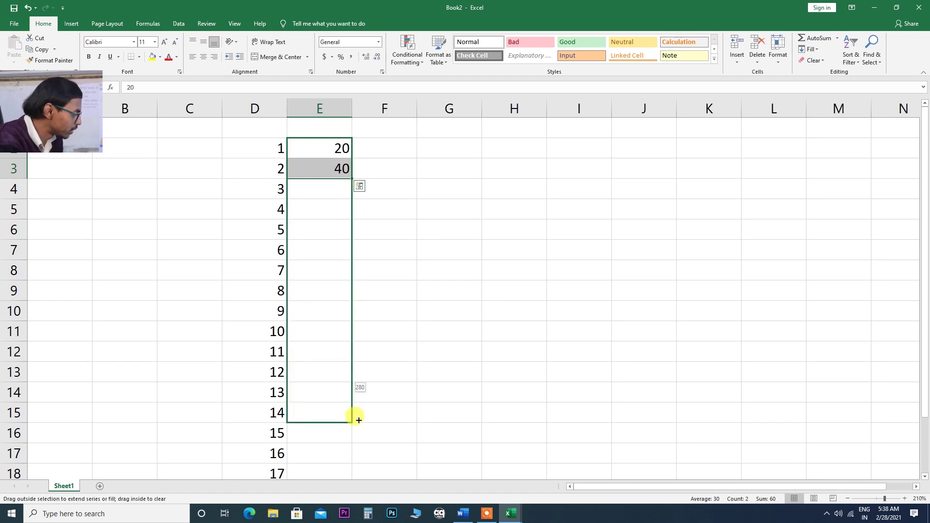
left_click_drag(358, 420, 358, 420)
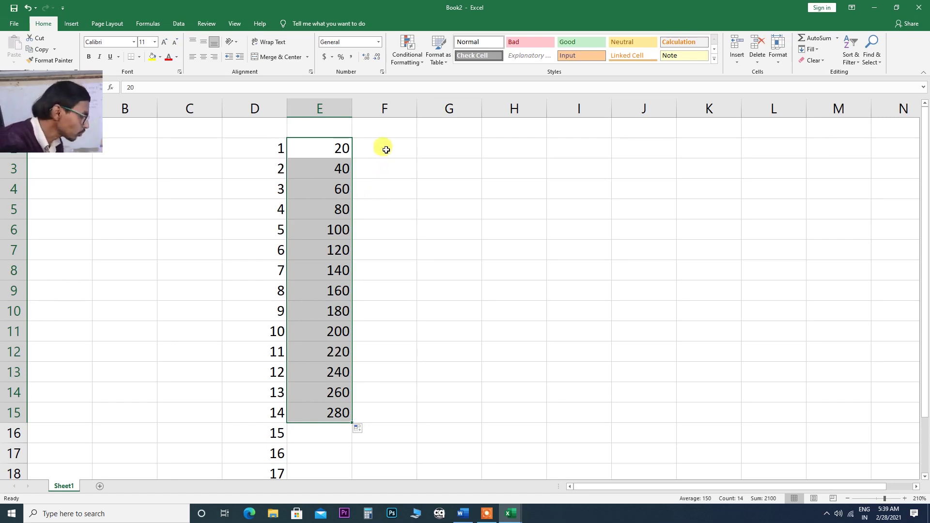
left_click(386, 150)
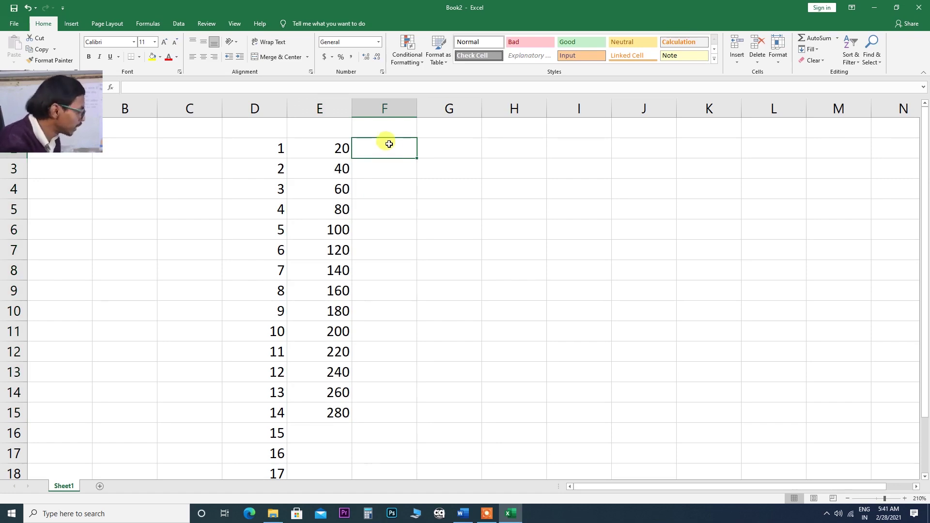
Enter 1 in cell F2 and 3 in cell F3
type("1")
key("Return")
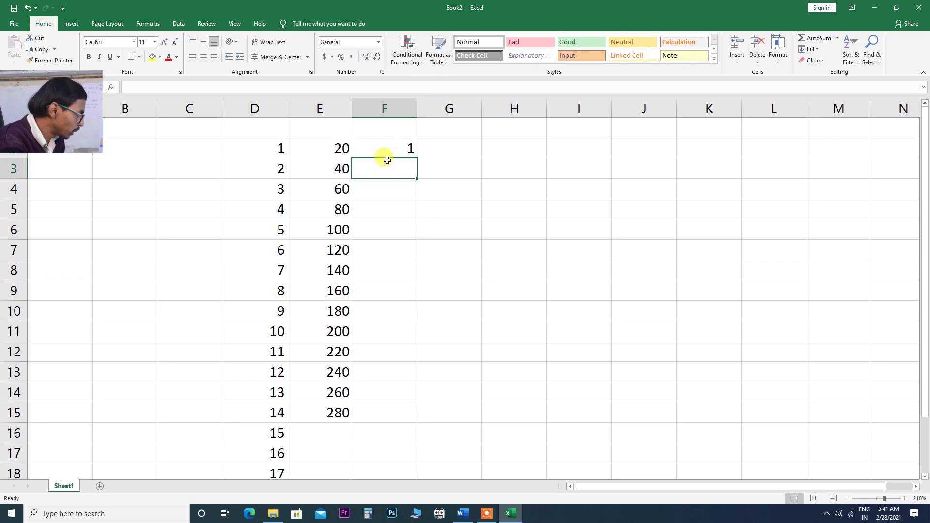
type("3")
key("Return")
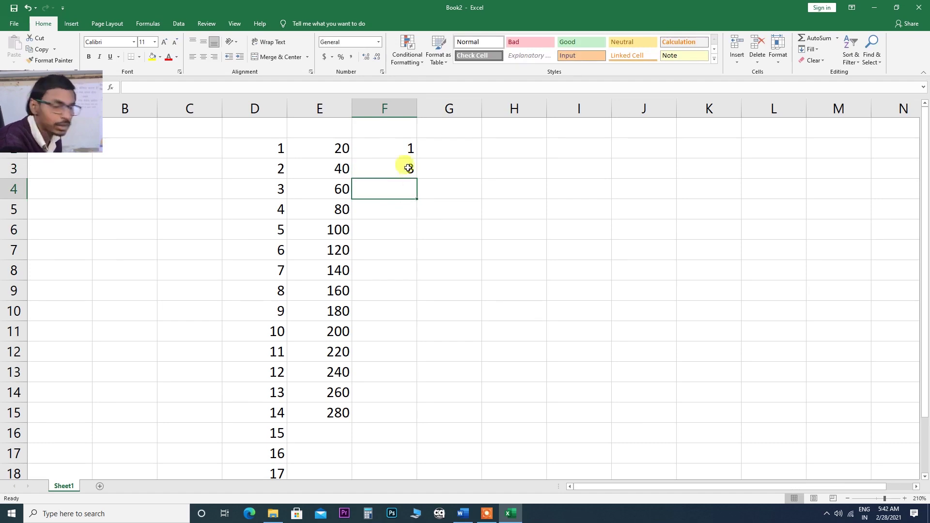
Extend the 1, 3 pattern down to F14, producing odd numbers up to 25
left_click_drag(390, 146, 395, 162)
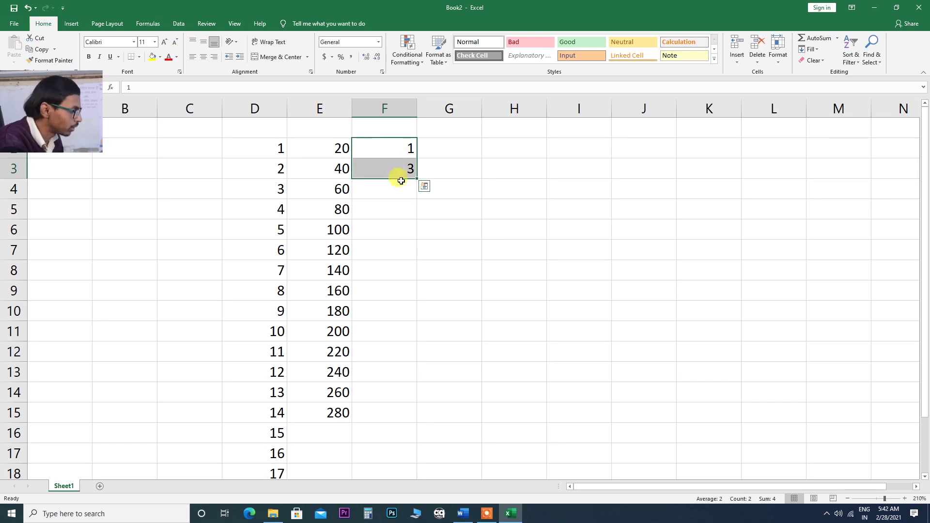
left_click(426, 222)
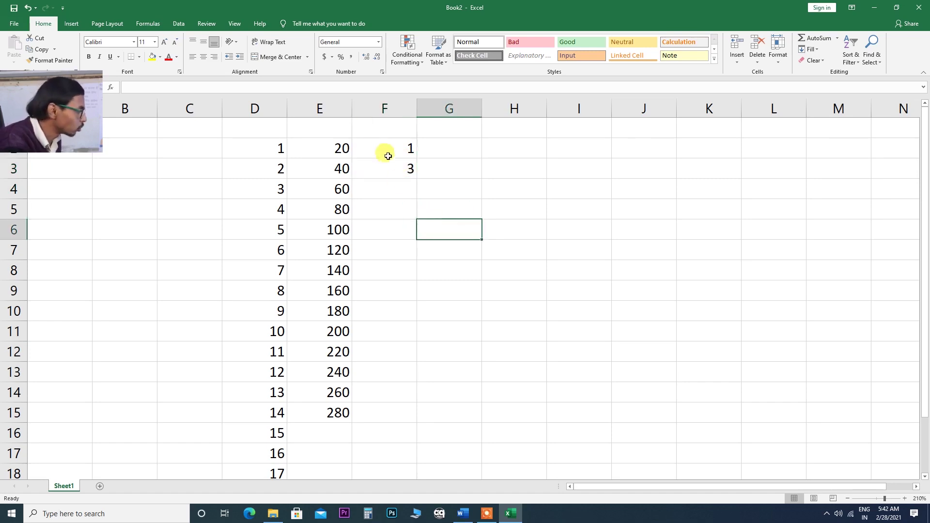
left_click_drag(386, 153, 432, 408)
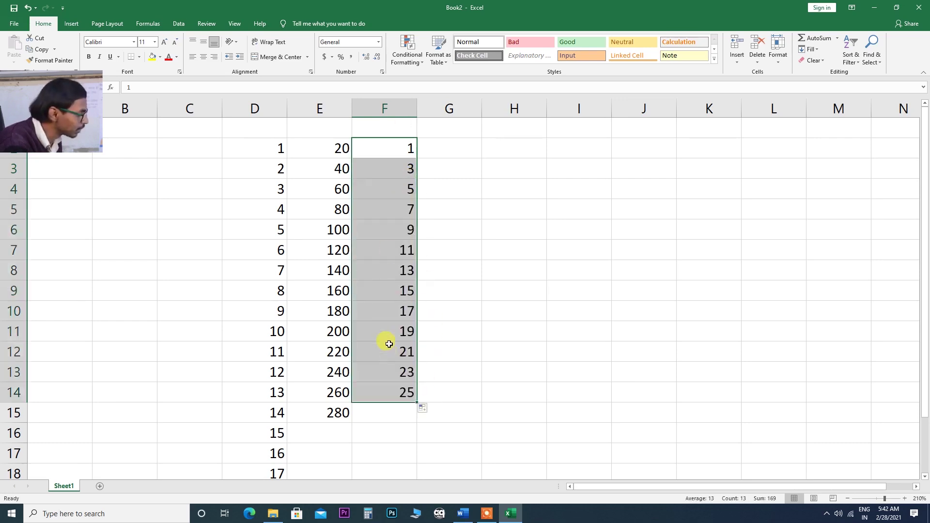
left_click(442, 154)
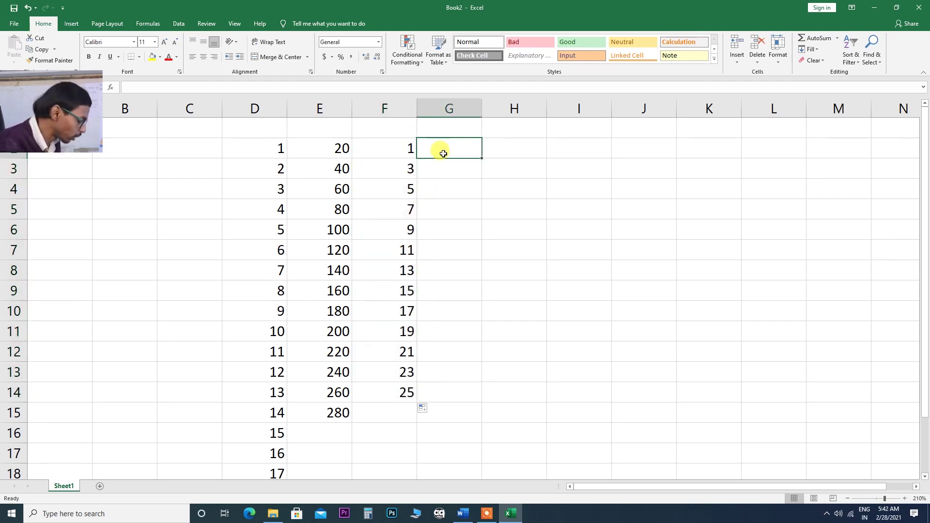
Enter sunday and monday in G2:G3 and fill weekdays down to Friday in G14
type("su")
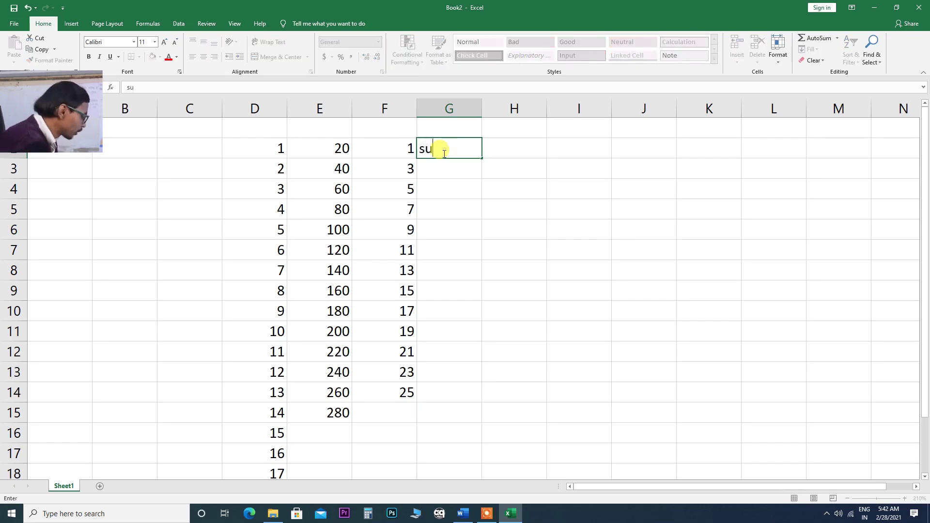
type("nda")
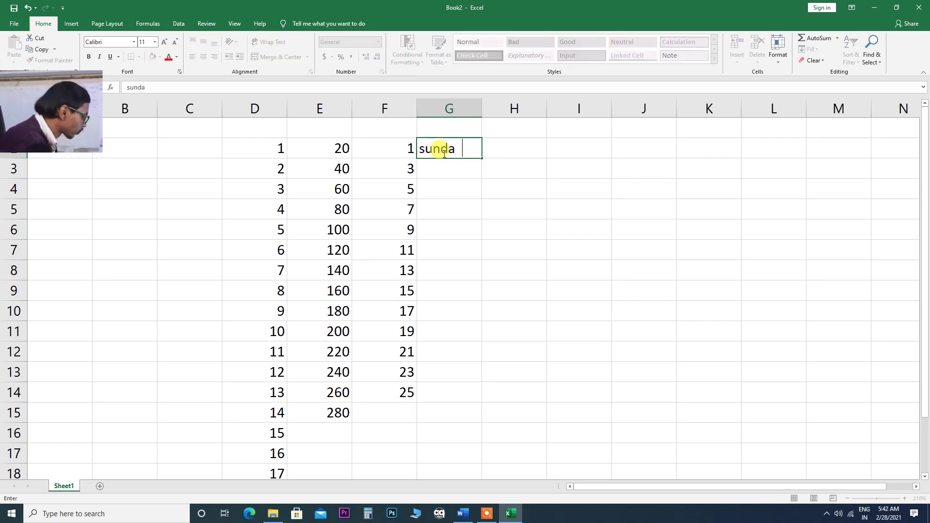
type("y")
key("Return")
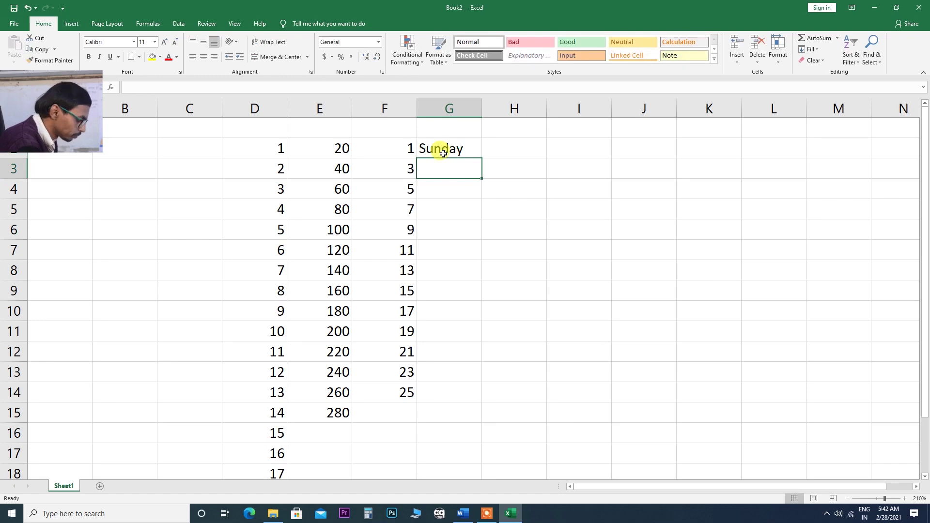
type("mon")
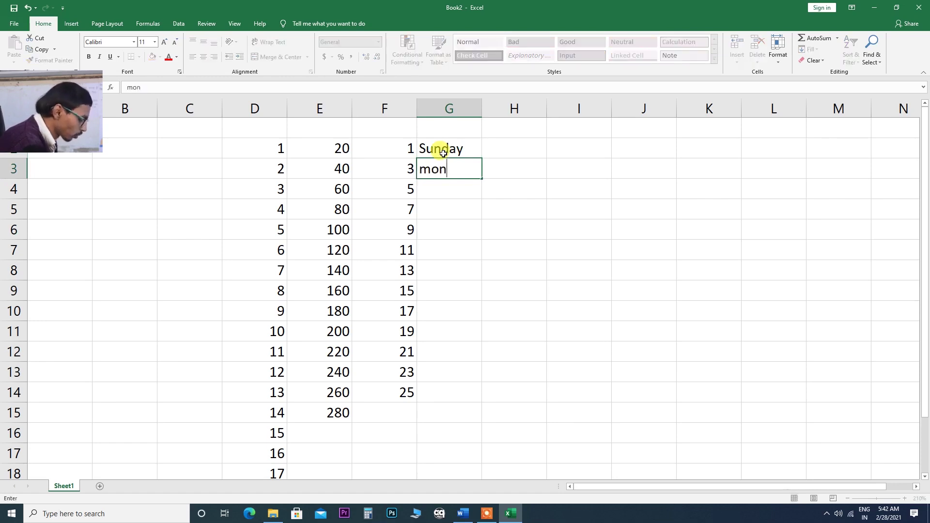
type("day")
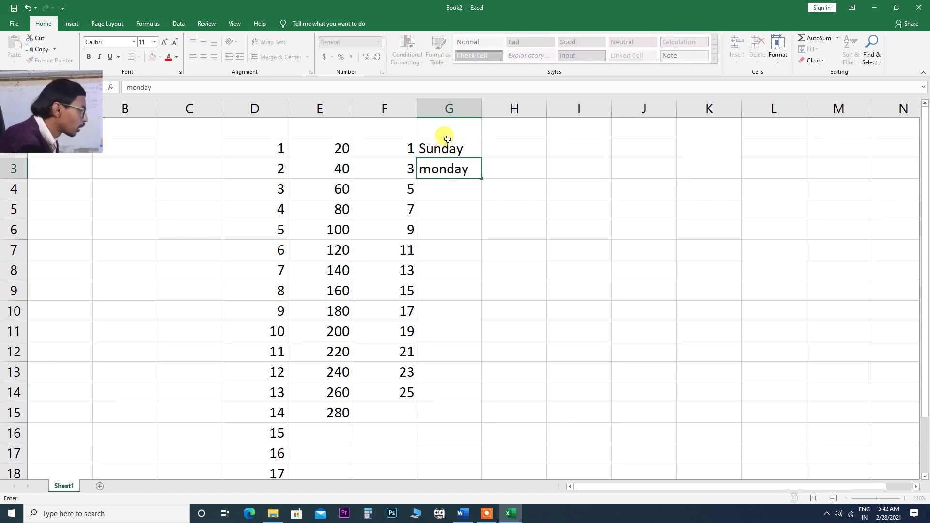
left_click(451, 194)
left_click_drag(443, 145, 500, 395)
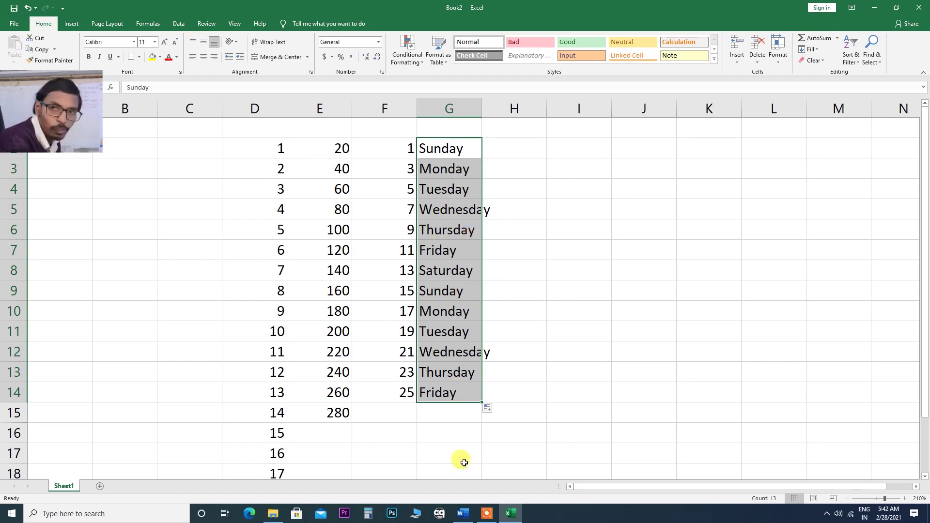
left_click(562, 150)
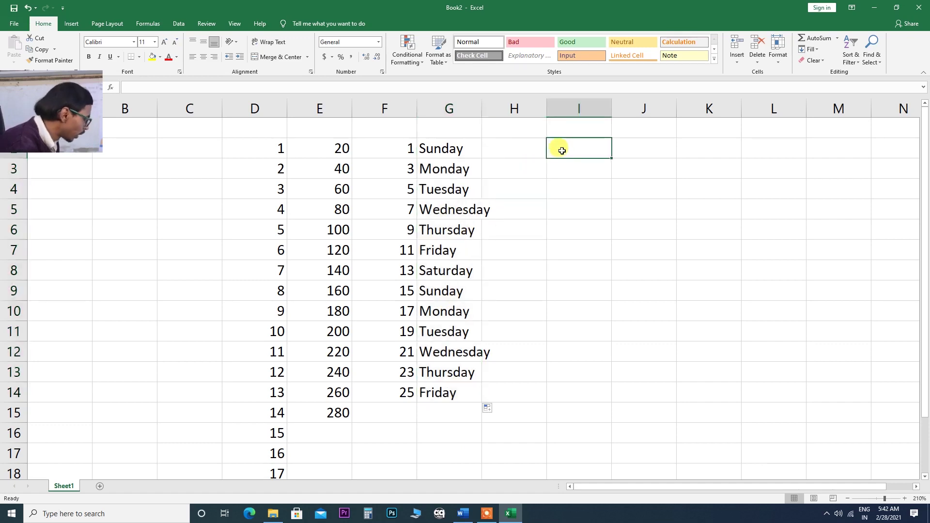
Enter january and february in I2:I3 and fill months down to january in I14
type("jan")
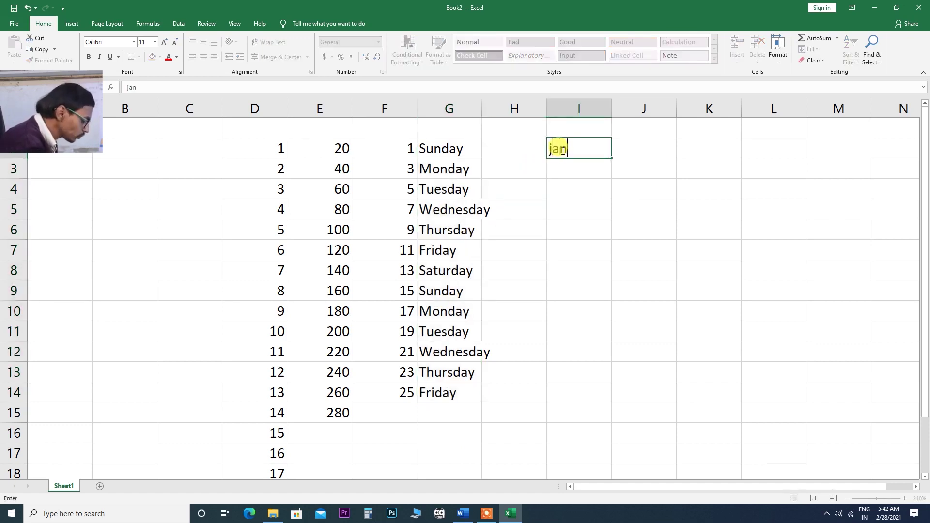
type("uar")
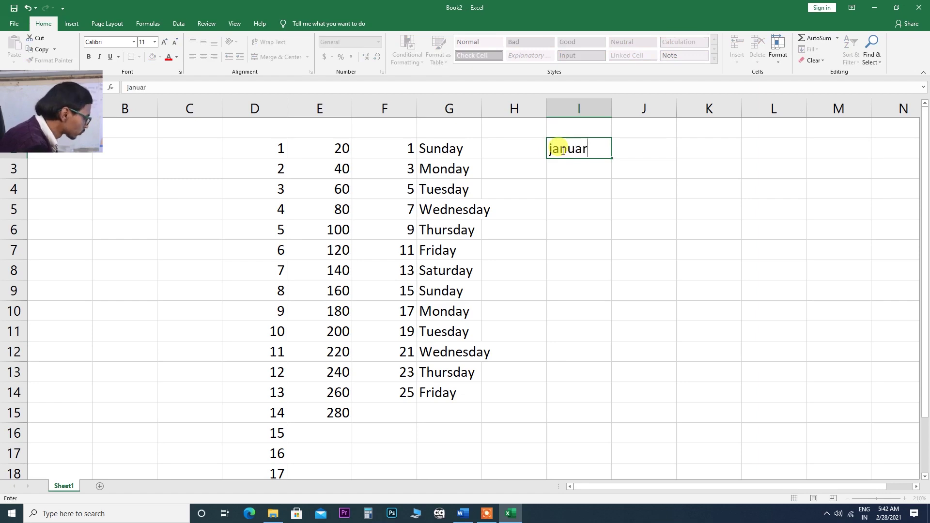
type("y")
key("Return")
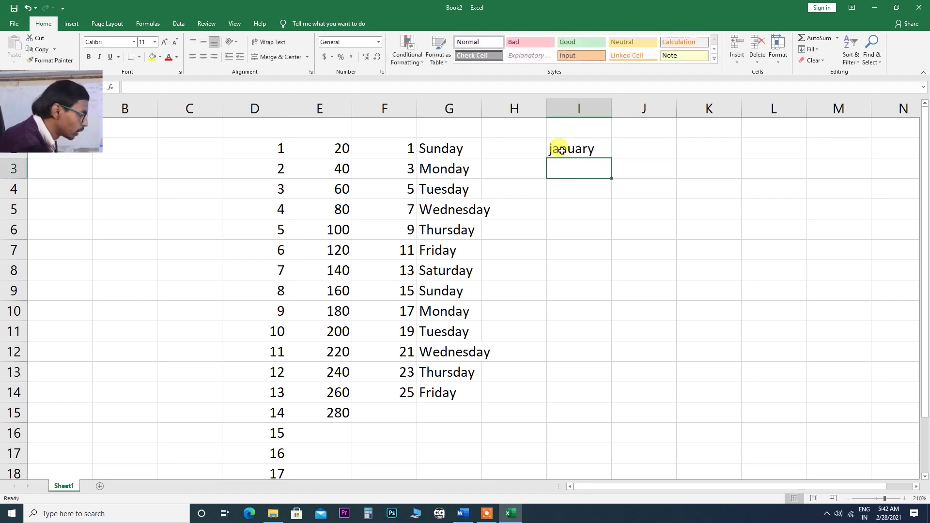
type("fe")
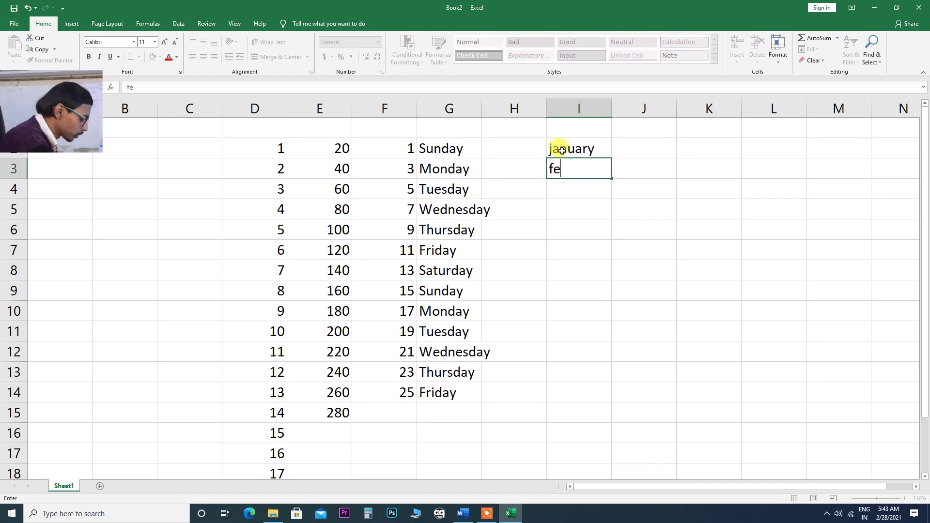
type("br")
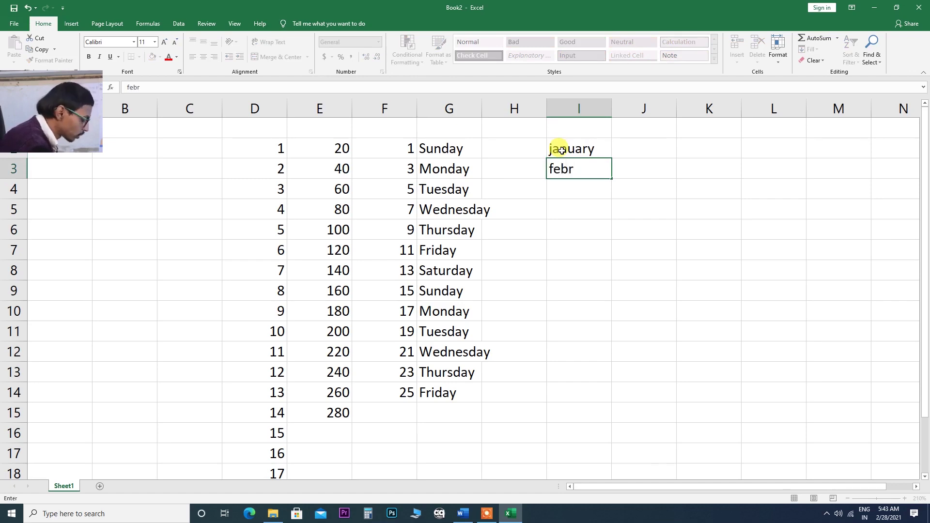
type("uary")
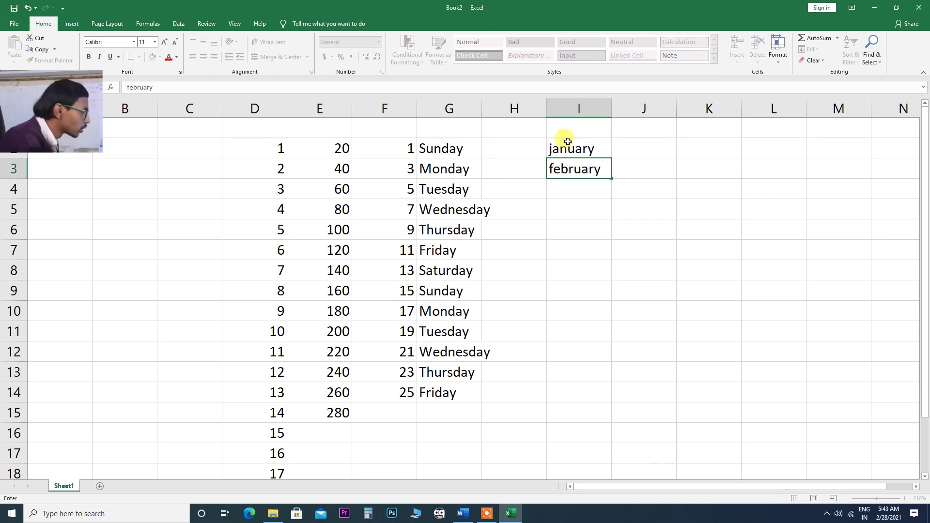
key("Return")
mouse_move(575, 148)
left_mouse_down()
mouse_move(586, 167)
mouse_move(619, 405)
left_mouse_up()
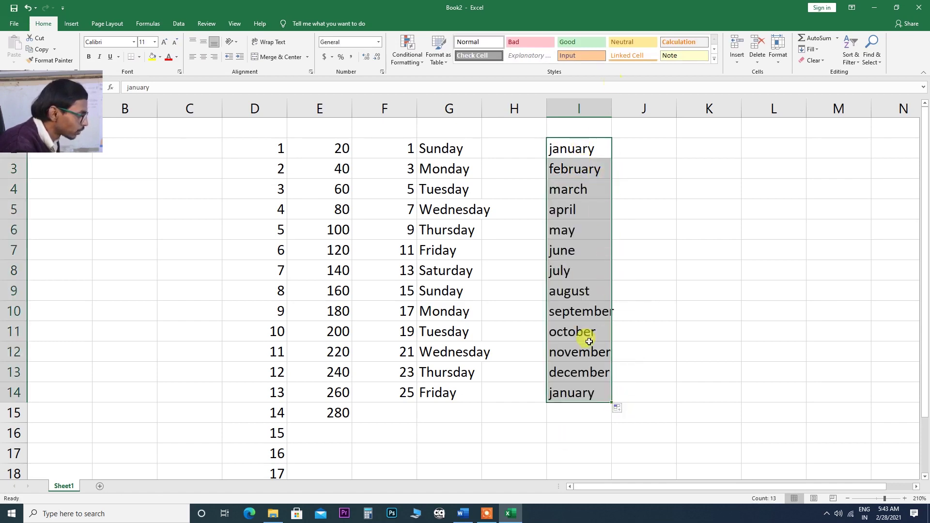